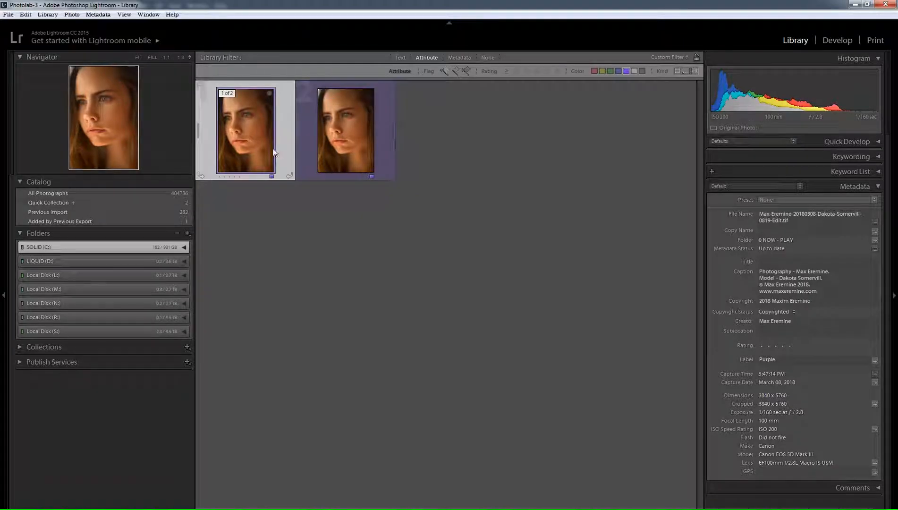
View the portraits full size, alternating between the retouched TIFF and the original DNG, and examine the eye at 1:1.
double_click(254, 139)
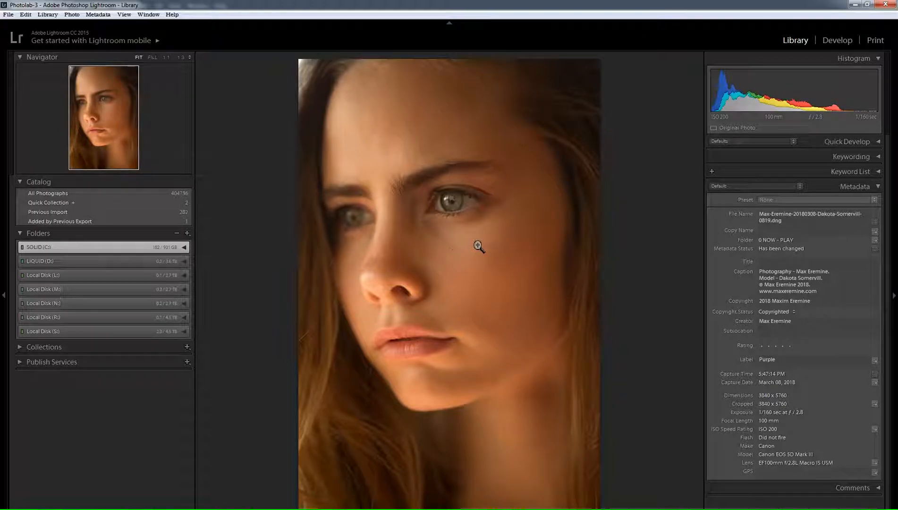
key(Left)
key(Right)
key(Right)
key(Left)
key(Right)
key(Left)
key(Right)
key(Left)
key(Right)
click(474, 204)
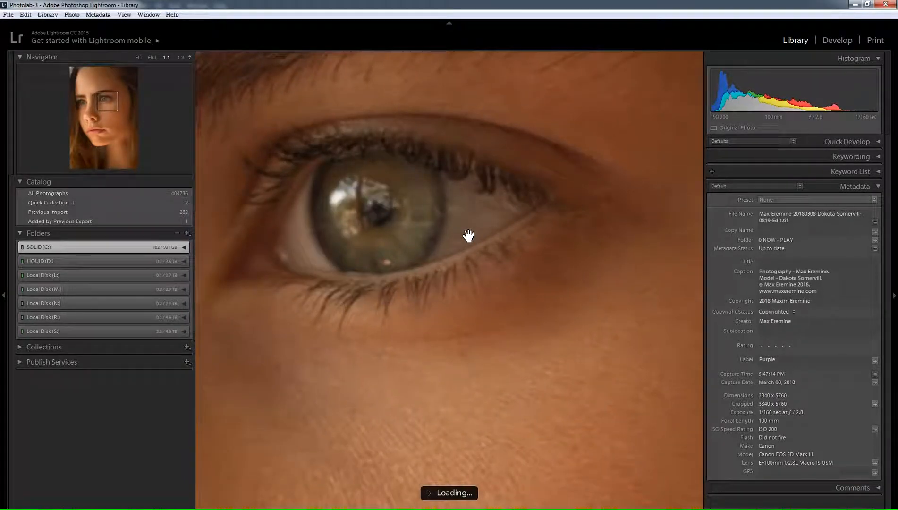
click(468, 236)
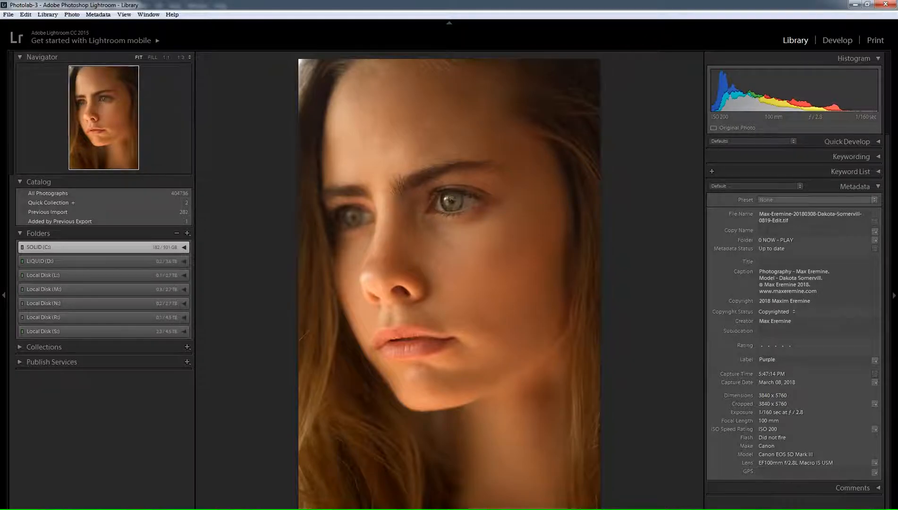
Compare both portraits side by side and examine the eye and lashes at 1:1 in the retouched version.
key(g)
key(ctrl+a)
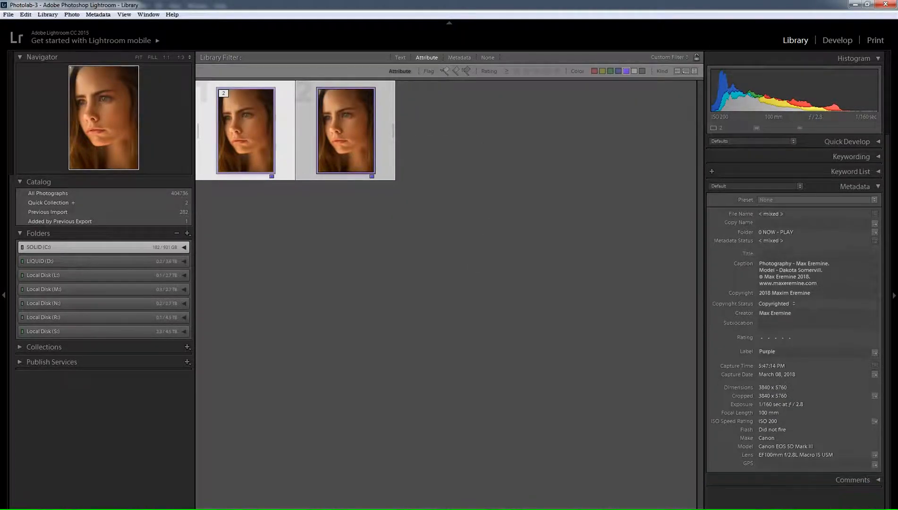
key(c)
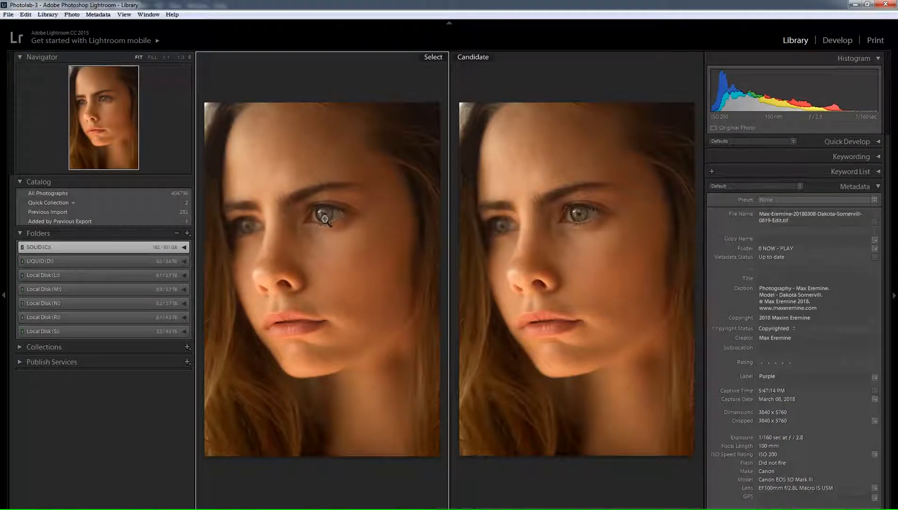
click(326, 218)
drag(368, 223, 302, 266)
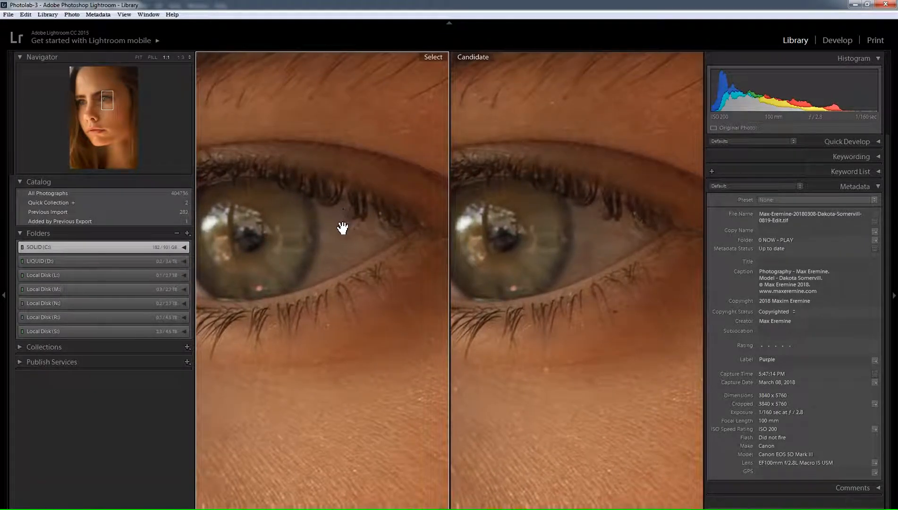
click(269, 295)
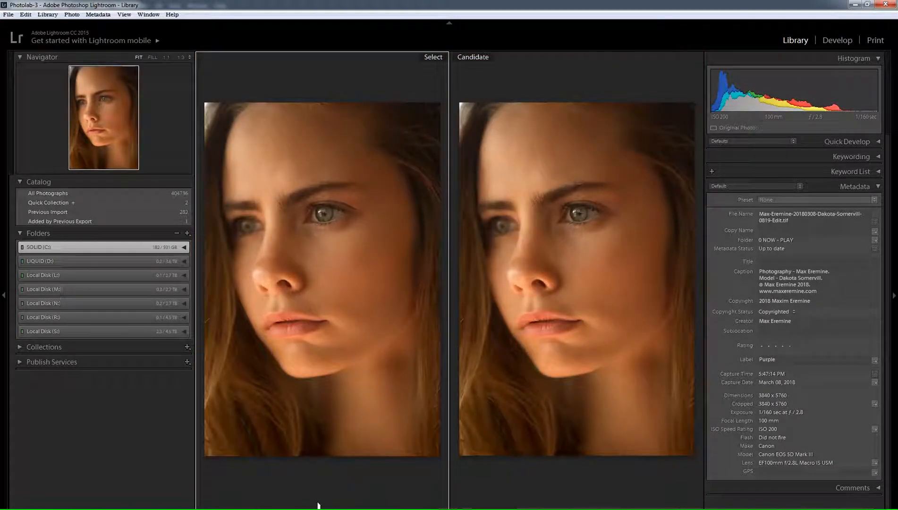
click(341, 221)
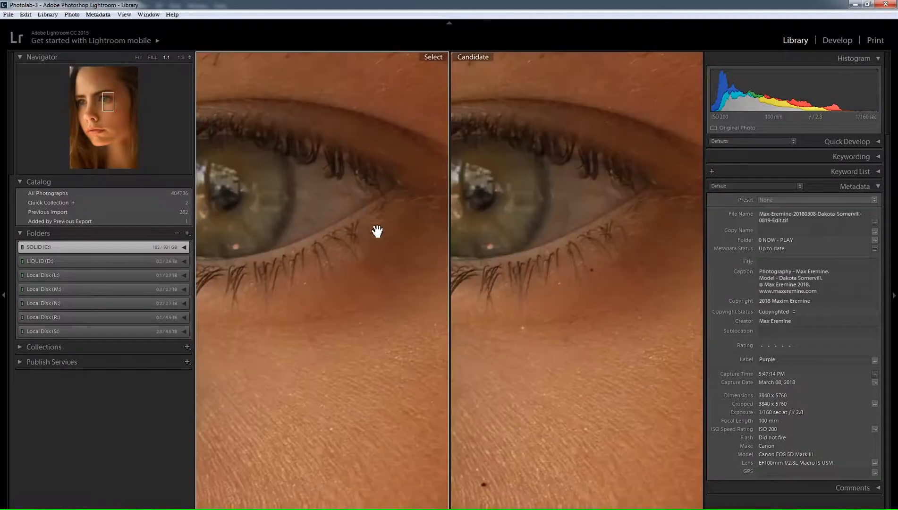
drag(314, 234, 358, 251)
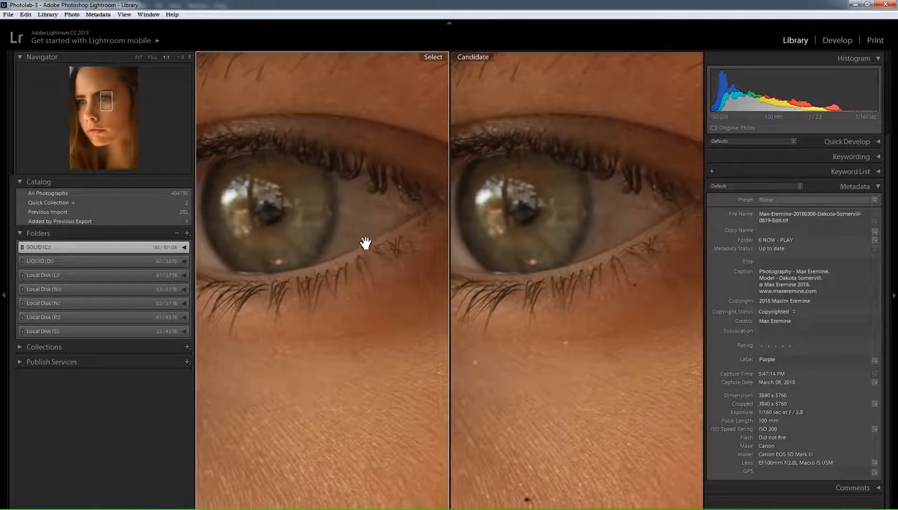
drag(297, 281, 354, 333)
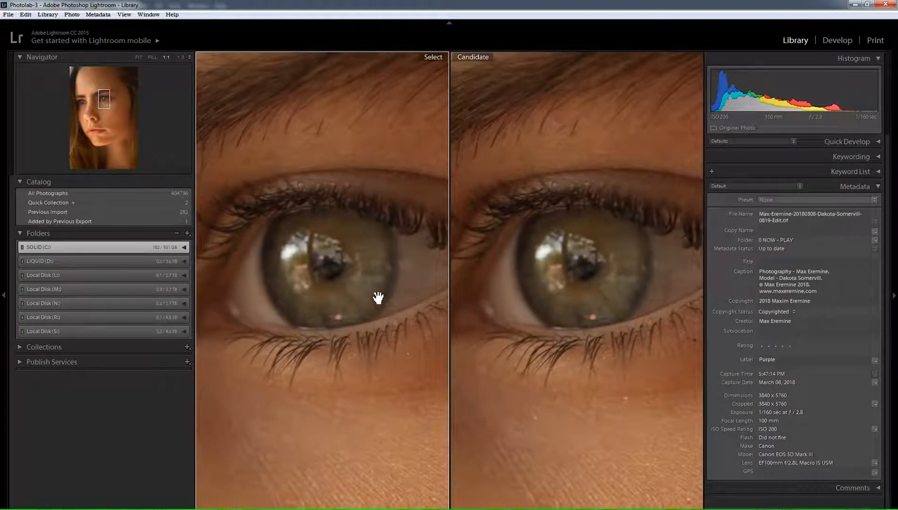
click(350, 292)
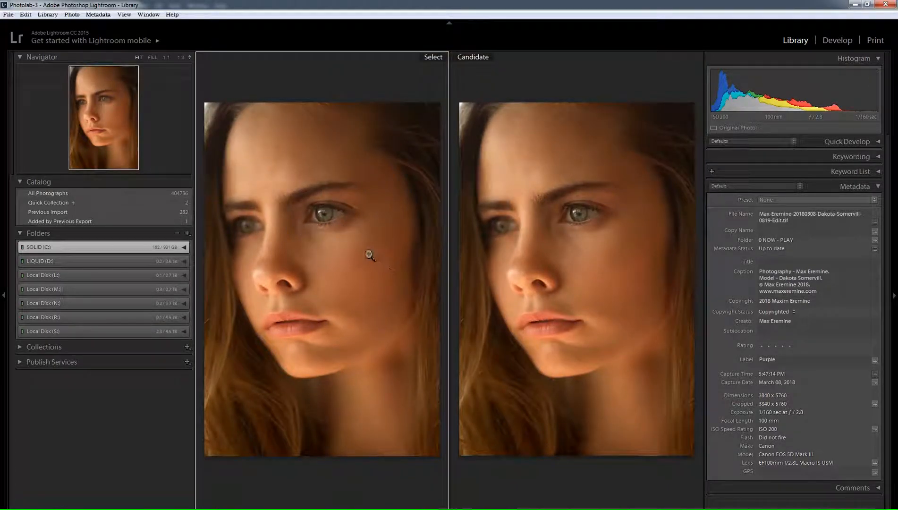
Make the candidate photo active and examine the skin beneath its eye at 1:1 against the retouched version.
click(591, 206)
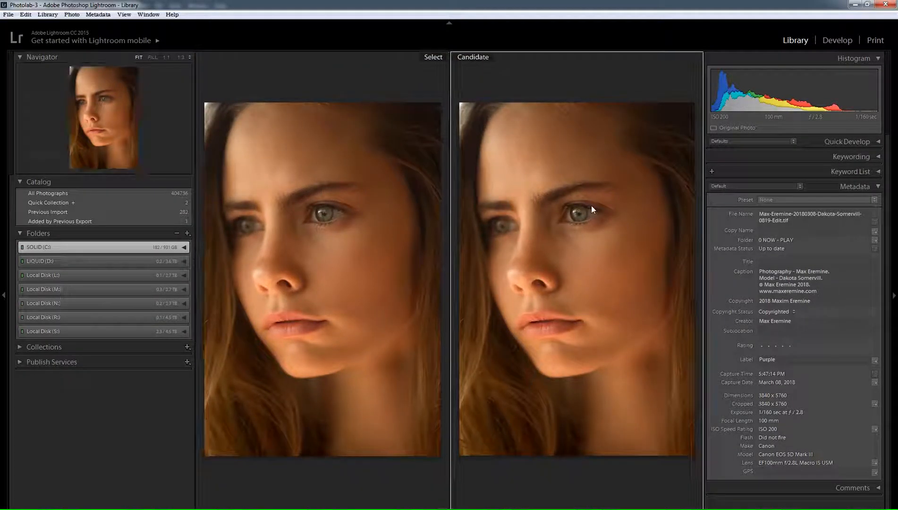
click(583, 218)
drag(623, 217, 526, 257)
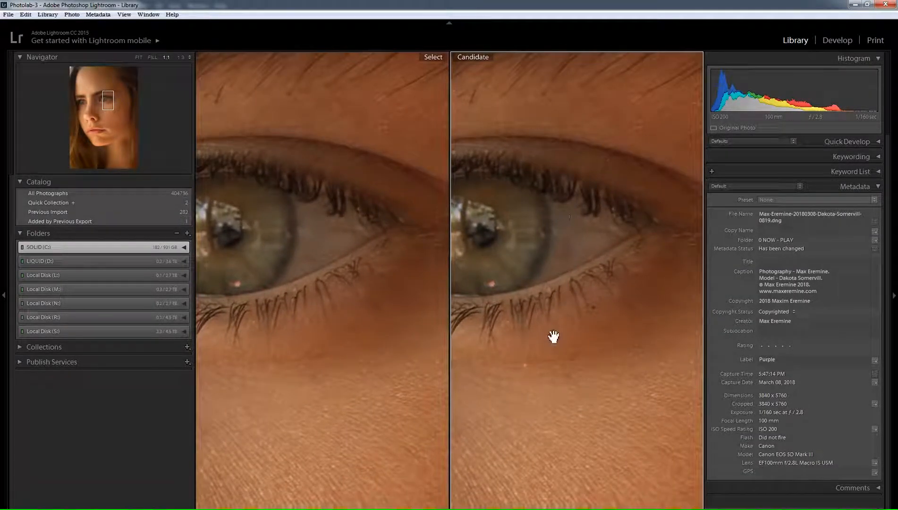
click(537, 357)
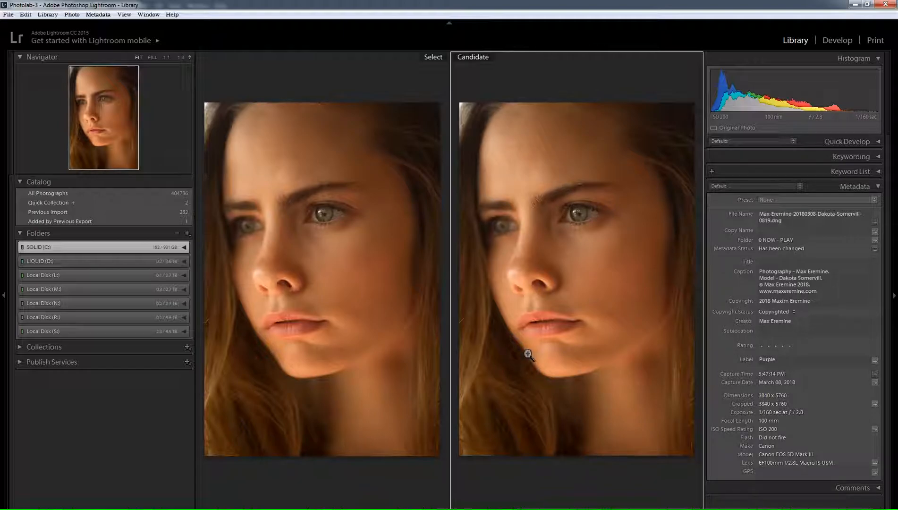
Examine the lips, nostril and surrounding skin at 1:1 in both portraits.
click(546, 326)
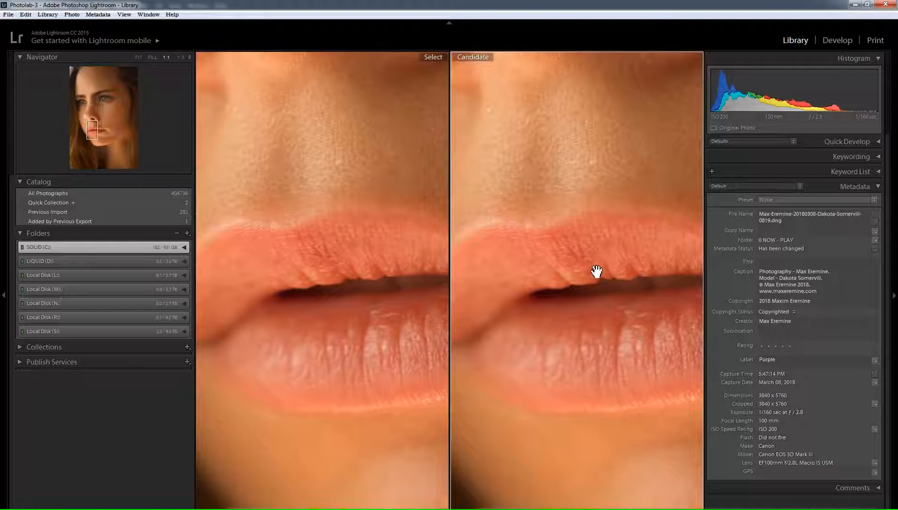
drag(602, 264, 577, 275)
click(621, 371)
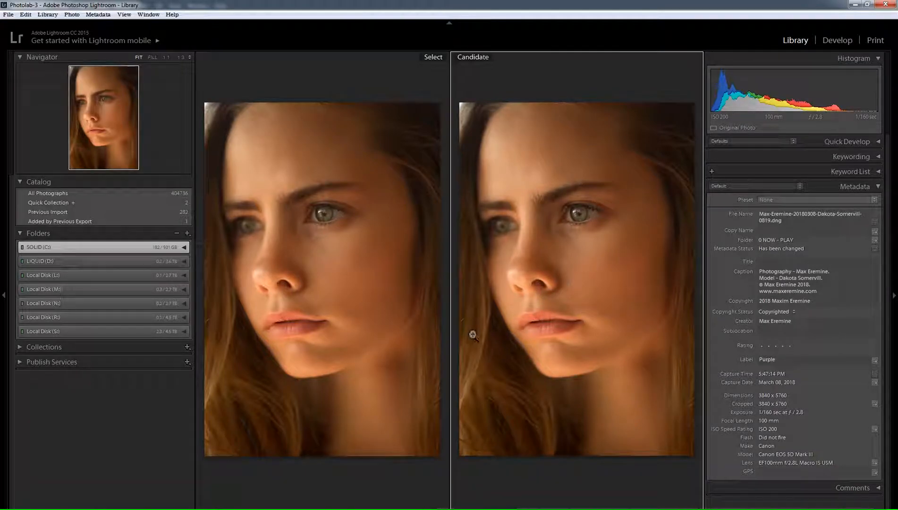
click(541, 315)
mouse_move(597, 311)
mouse_down()
mouse_move(538, 345)
mouse_move(610, 315)
mouse_up()
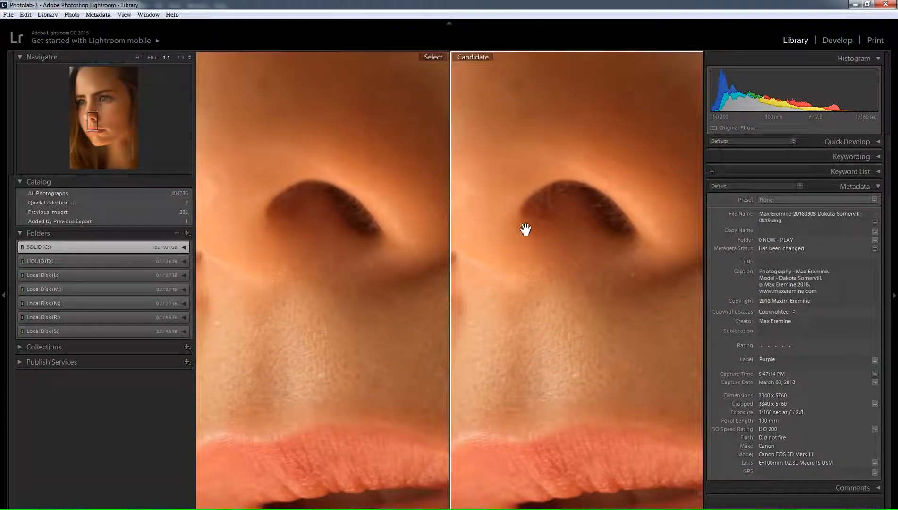
drag(517, 242, 562, 497)
click(576, 423)
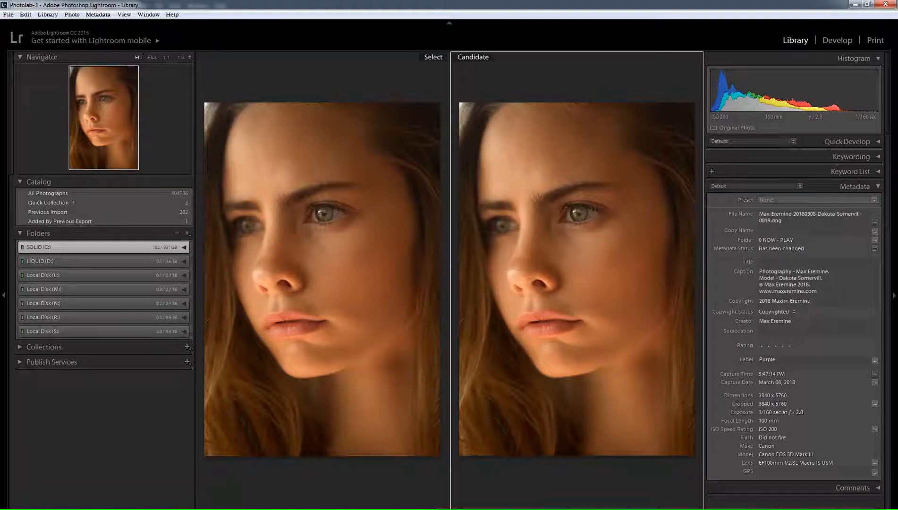
Return to the thumbnail grid and open the retouched TIFF portrait in the Develop module.
key(g)
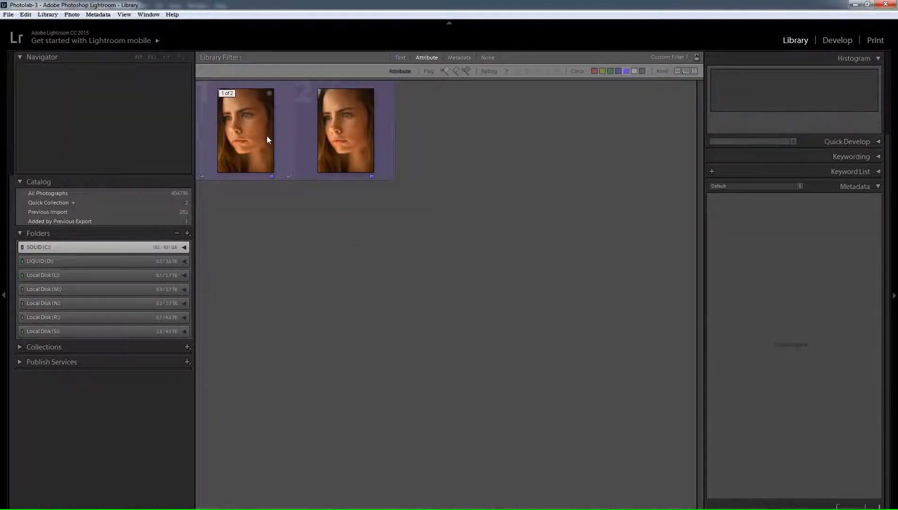
double_click(266, 136)
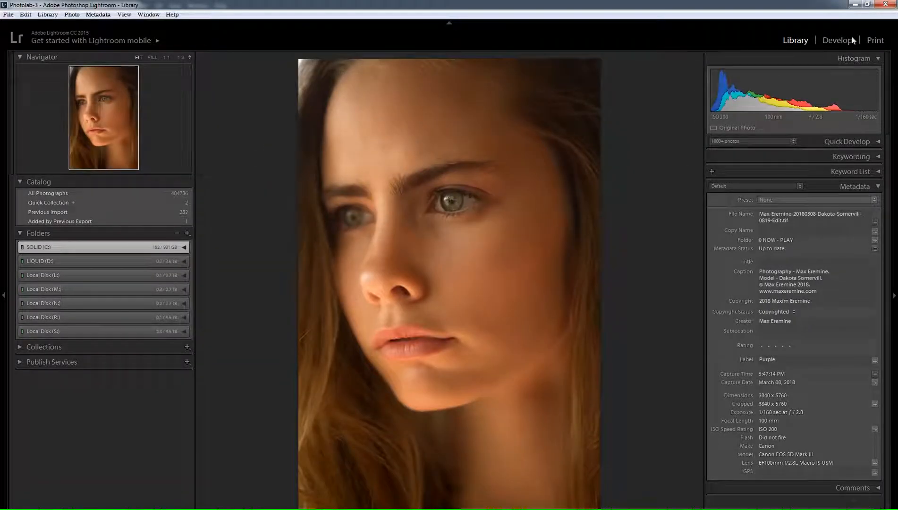
click(838, 40)
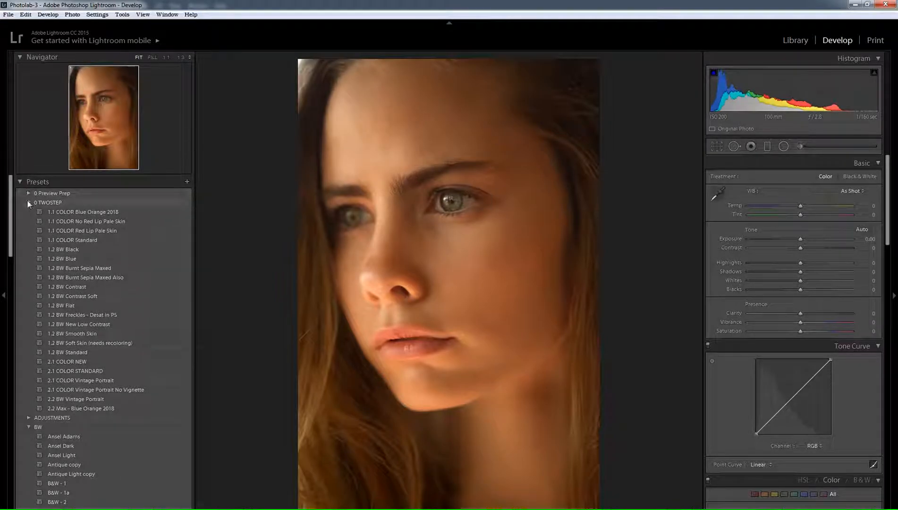
Look through the develop presets, collapse the 0 TWOSTEP and BW folders, and check the contents of 0 Preview Prep.
scroll(126, 290, down, 10)
scroll(126, 294, down, 10)
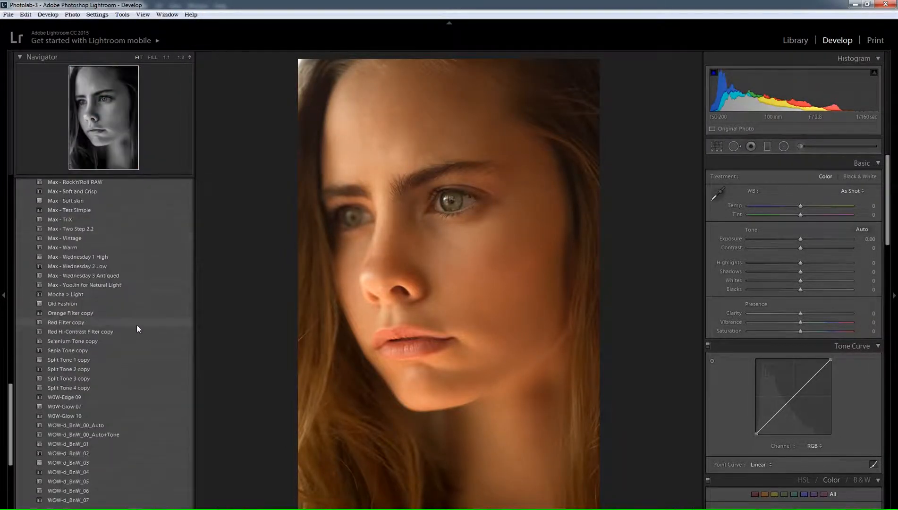
scroll(64, 255, up, 20)
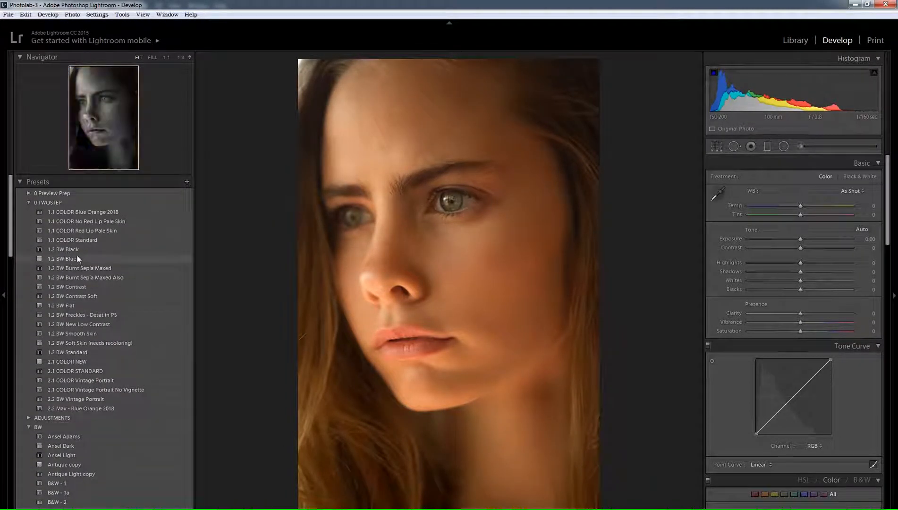
click(29, 203)
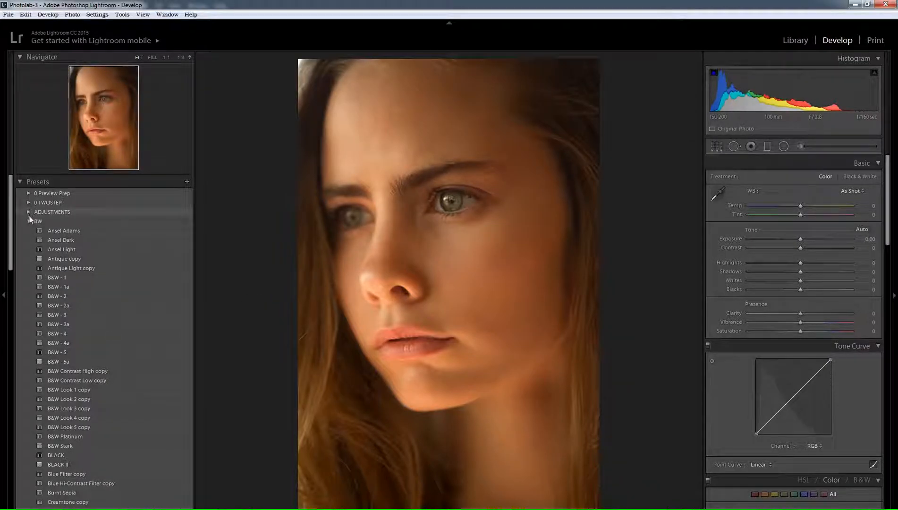
click(28, 221)
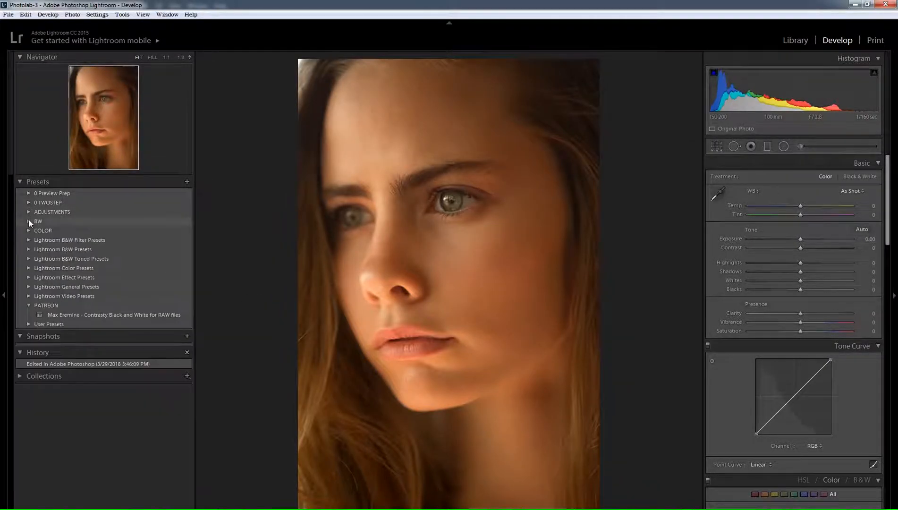
click(29, 194)
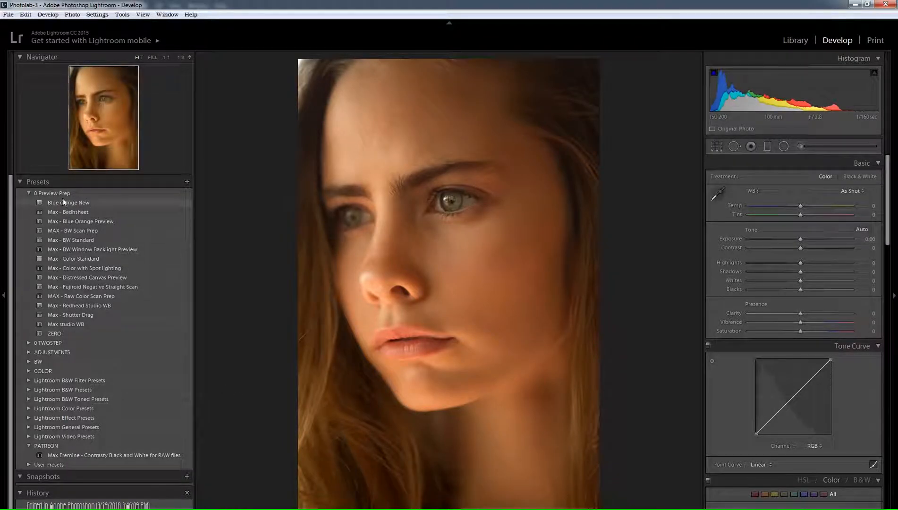
click(29, 193)
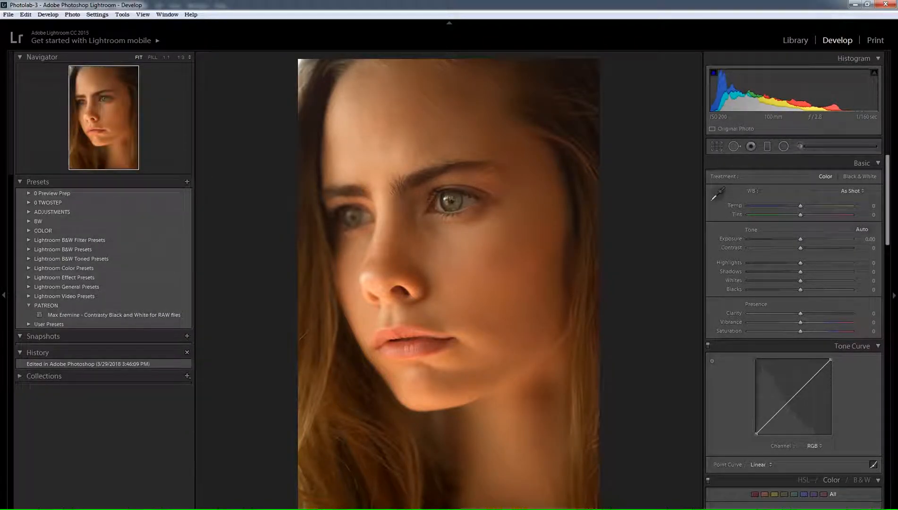
Go back to the thumbnail grid and open the original DNG portrait in the Develop module.
click(796, 40)
key(g)
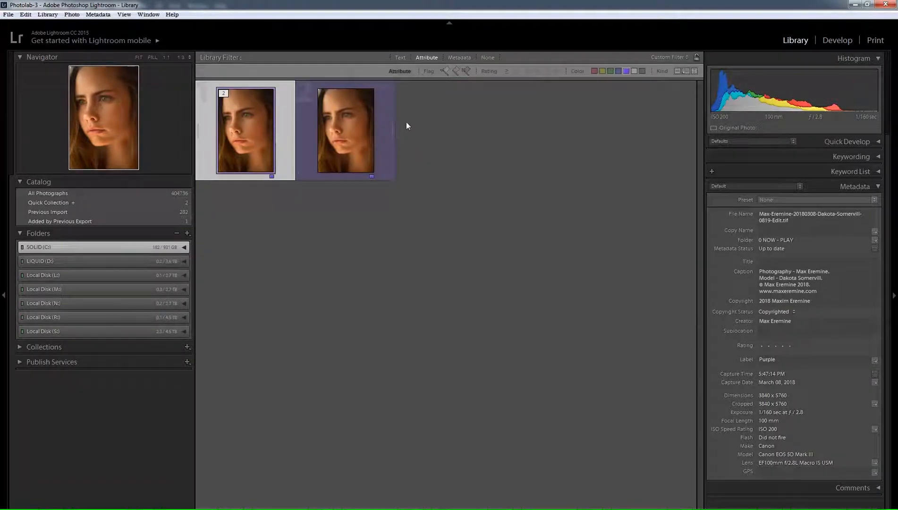
double_click(348, 146)
click(837, 40)
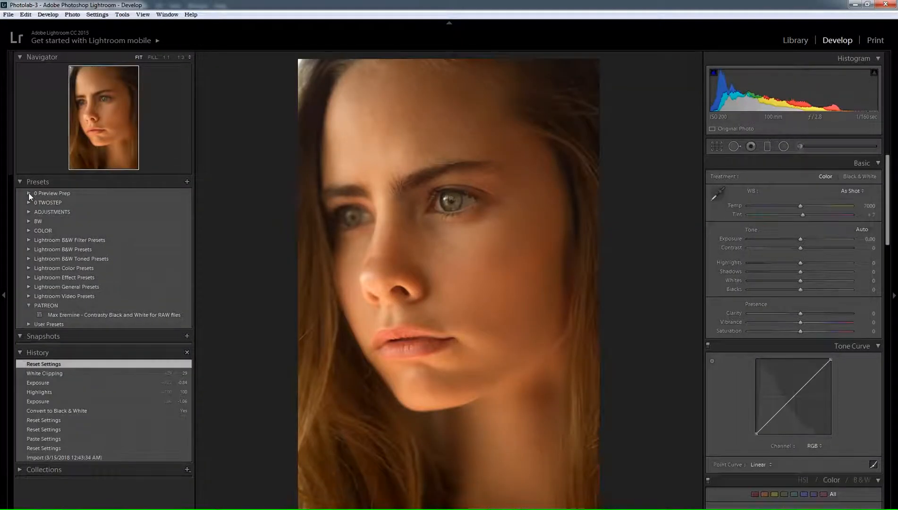
Try the BW Window Backlight Preview preset from 0 Preview Prep on the DNG portrait and reset its develop settings.
click(51, 193)
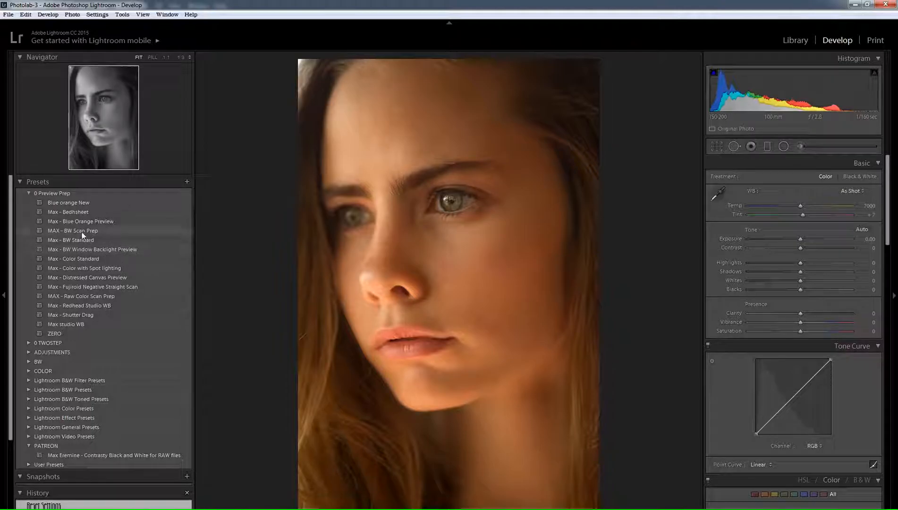
click(117, 249)
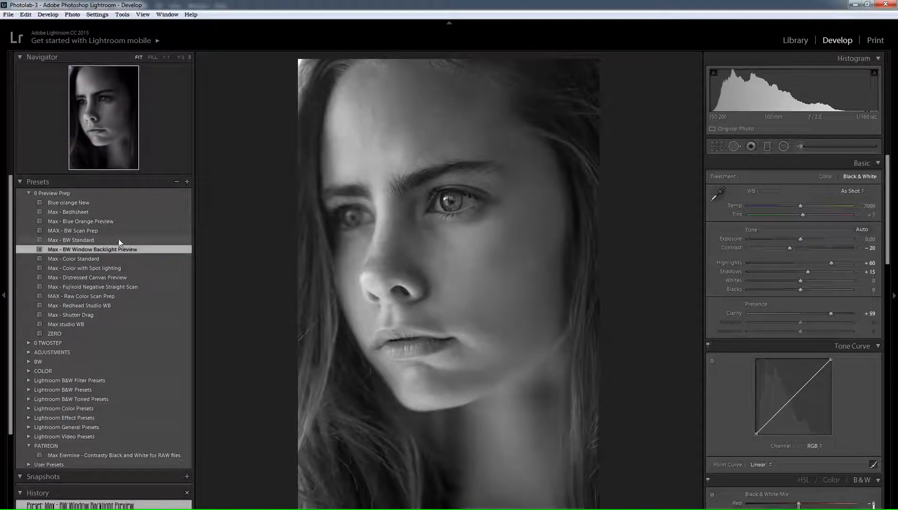
click(28, 192)
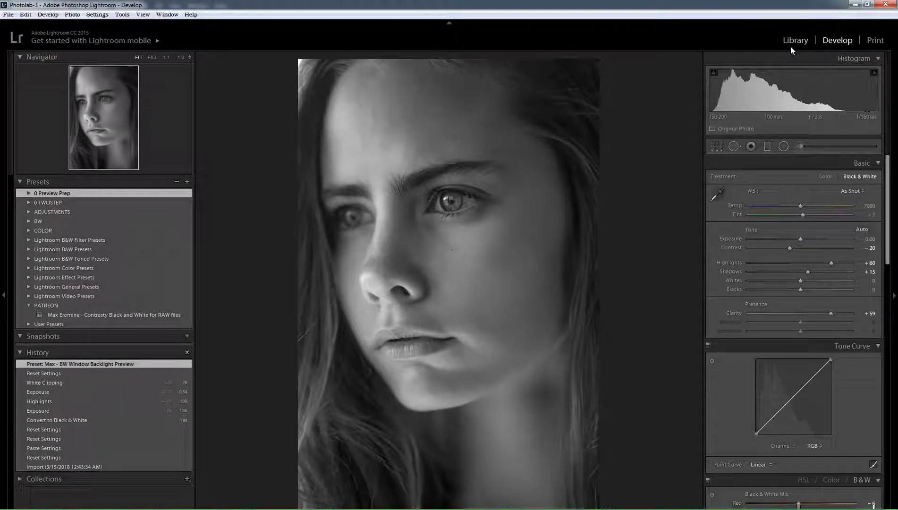
key(ctrl+shift+r)
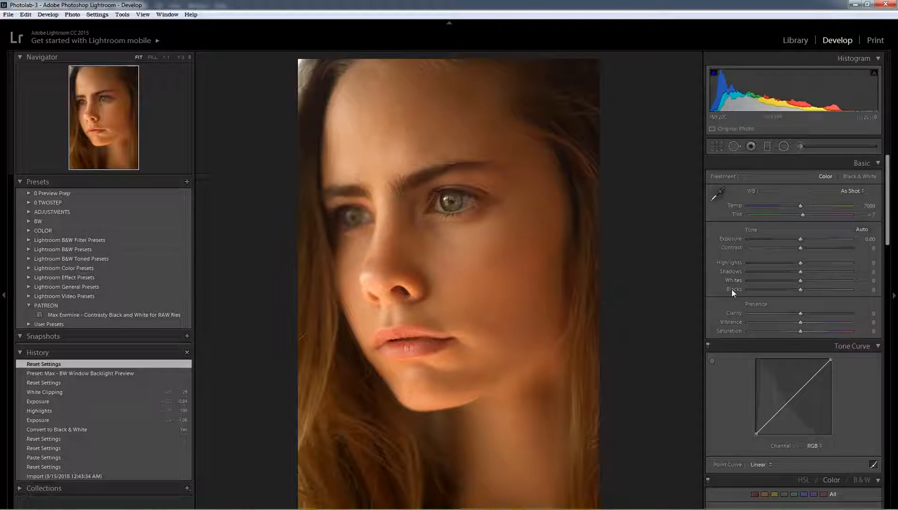
Switch to the retouched TIFF portrait and convert it to Black & White.
key(Right)
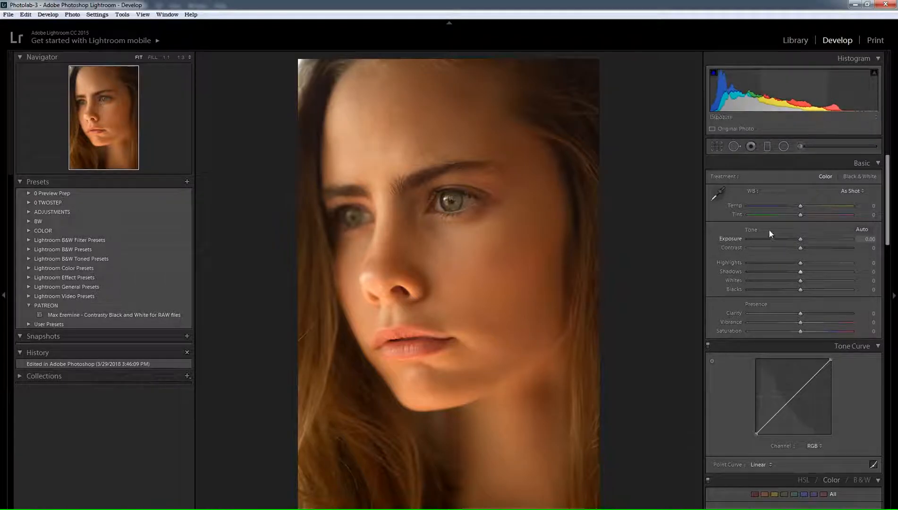
click(853, 177)
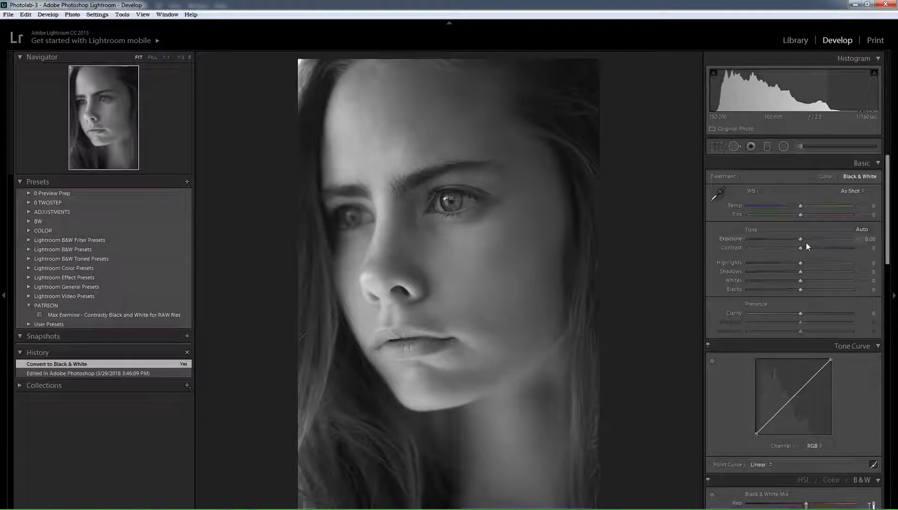
Set the portrait's Exposure to -0.93, Highlights to +100, Shadows to +10, Blacks to -29 and Clarity to -1.
mouse_move(801, 239)
mouse_down()
mouse_move(792, 240)
mouse_move(818, 241)
mouse_move(784, 241)
mouse_move(792, 241)
mouse_up()
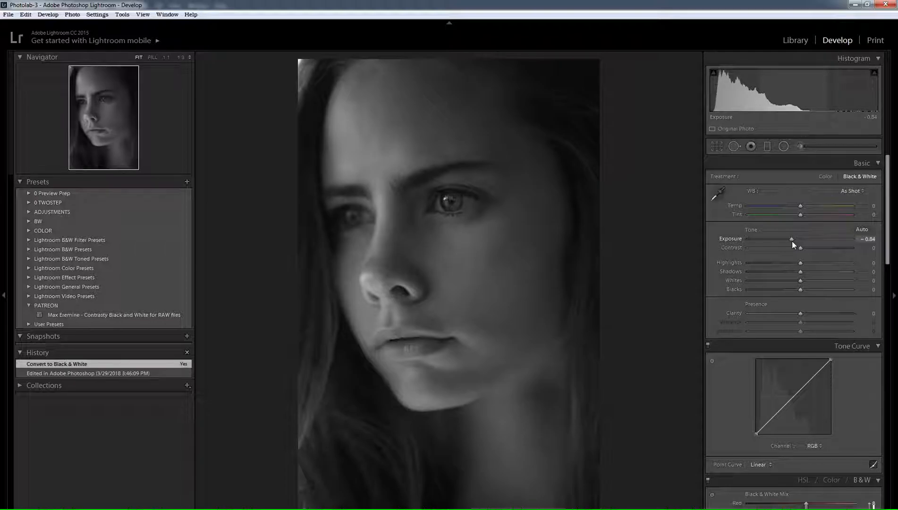
drag(793, 241, 791, 241)
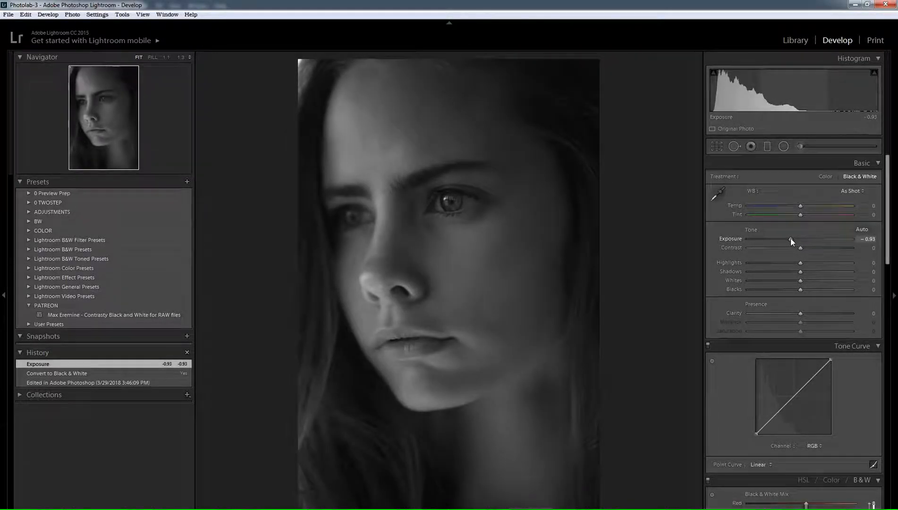
drag(800, 262, 834, 270)
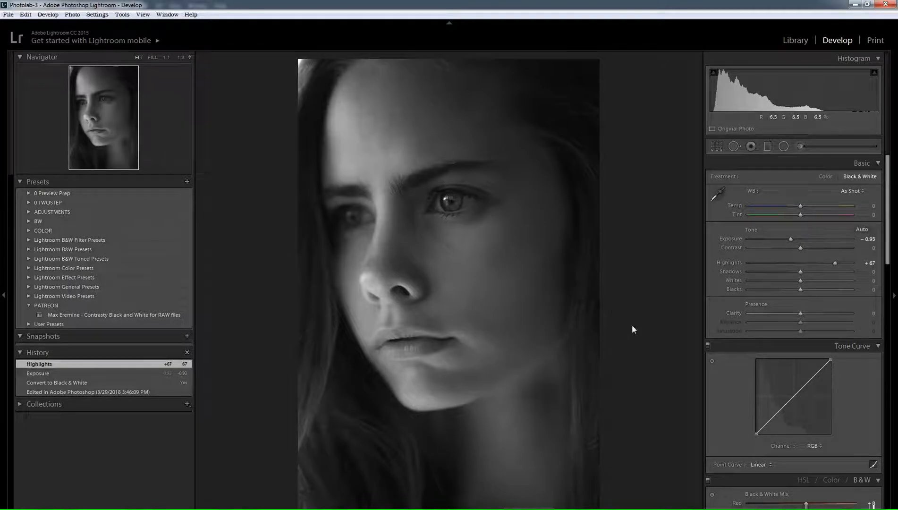
mouse_move(808, 314)
mouse_down()
mouse_move(796, 315)
mouse_move(838, 314)
mouse_move(802, 317)
mouse_up()
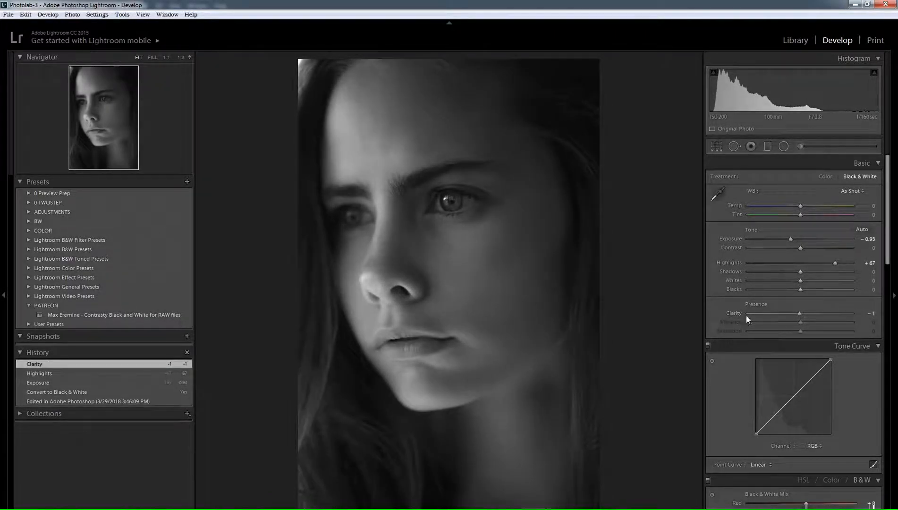
mouse_move(802, 289)
mouse_down()
mouse_move(791, 291)
mouse_move(809, 291)
mouse_move(783, 292)
mouse_move(809, 291)
mouse_move(787, 292)
mouse_move(820, 278)
mouse_move(806, 278)
mouse_up()
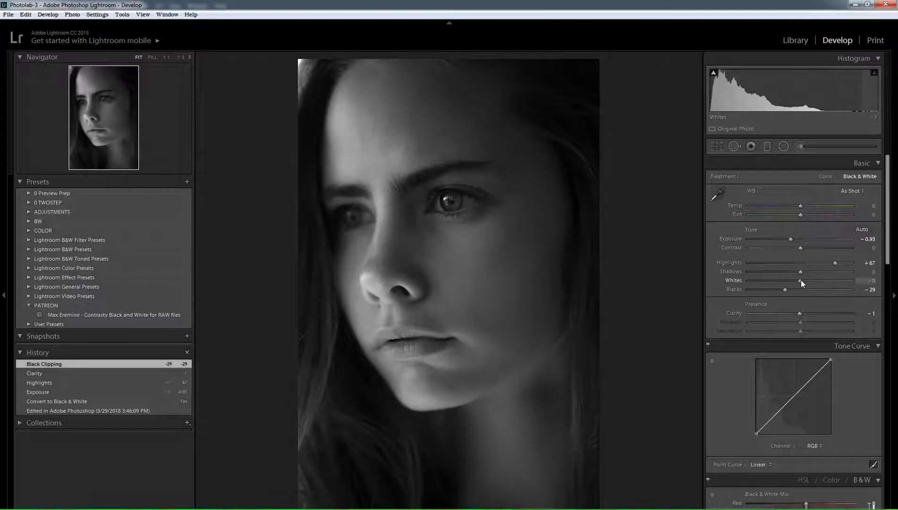
drag(801, 272, 855, 263)
Place a small radial filter over the bright highlight on the nose tip and invert its mask.
click(363, 275)
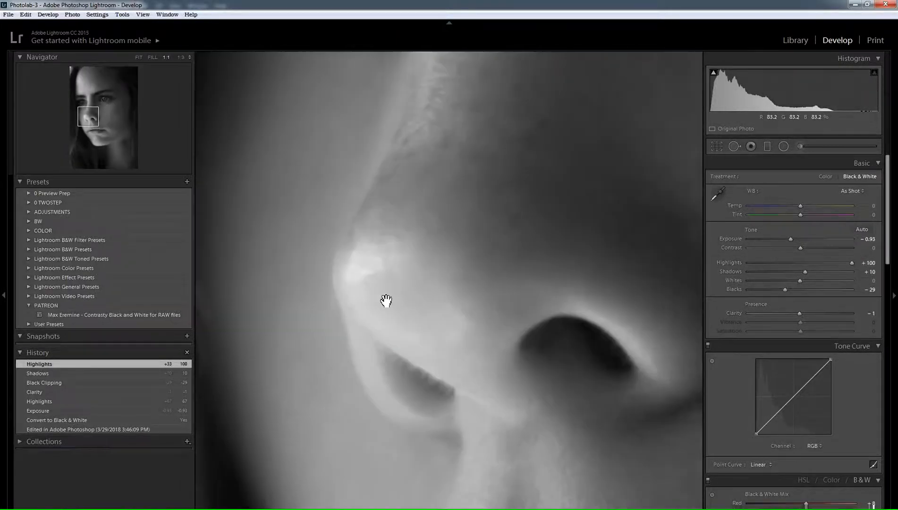
click(467, 235)
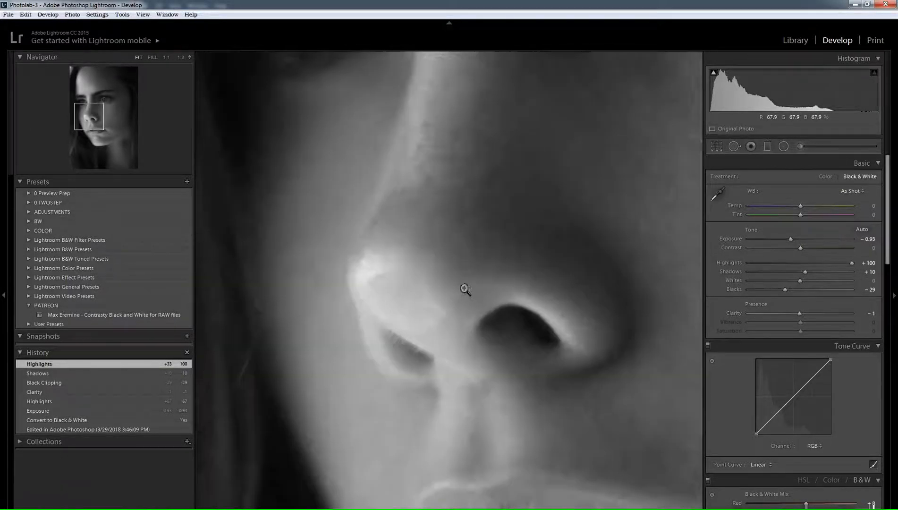
click(785, 146)
drag(365, 278, 377, 291)
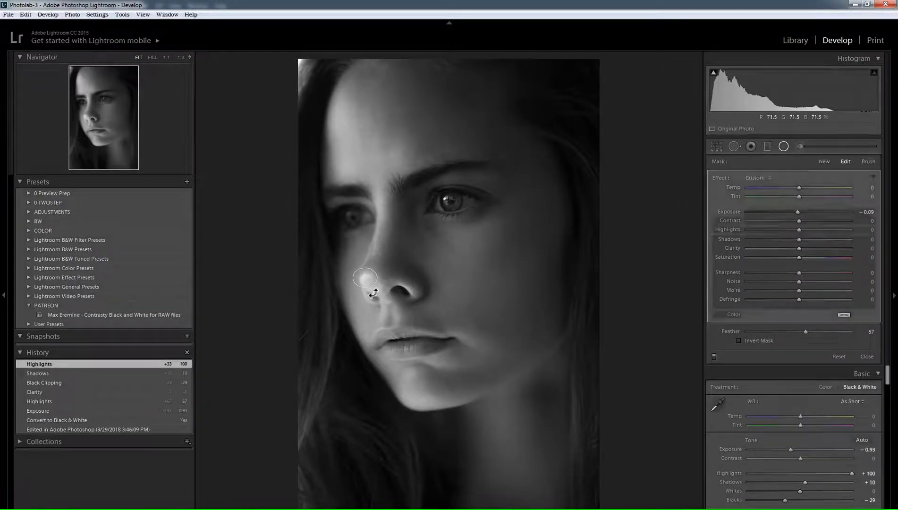
click(763, 344)
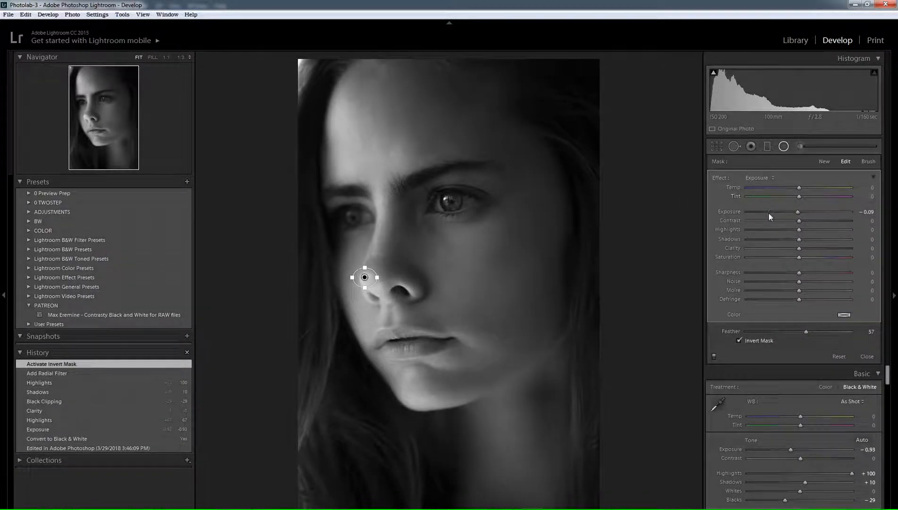
Set the radial filter's Exposure to 0 and Highlights to -14, with edit pins shown automatically, and close the filter settings.
click(869, 211)
text(0)
mouse_move(799, 229)
mouse_down()
mouse_move(779, 233)
mouse_move(792, 234)
mouse_up()
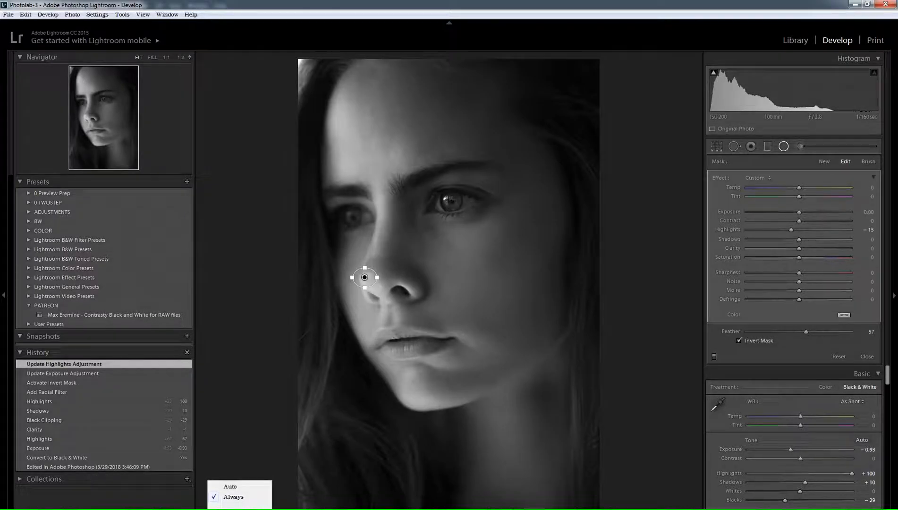
click(230, 487)
drag(791, 230, 793, 230)
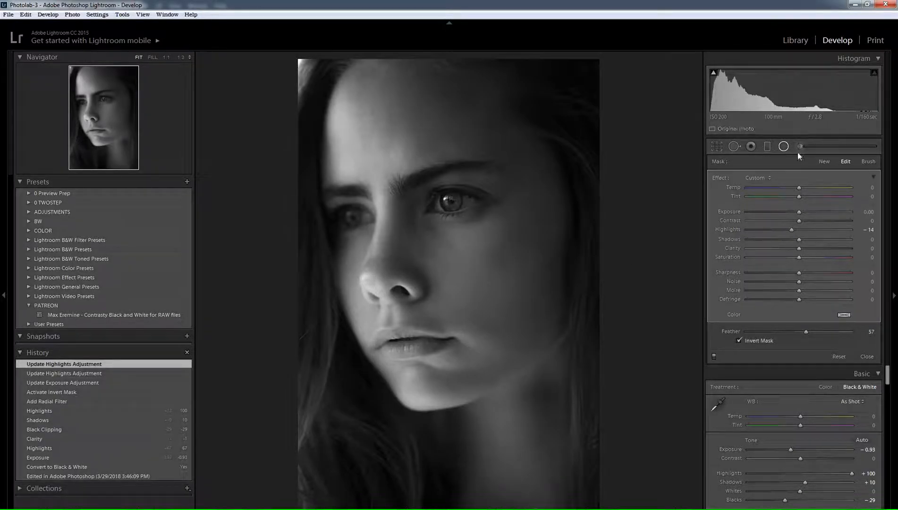
click(784, 148)
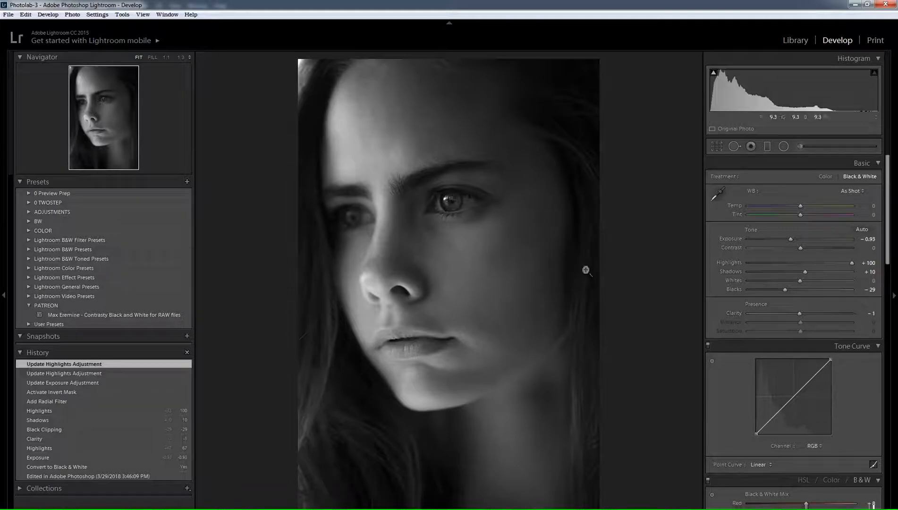
Make the edit pins always visible, select the radial filter on the nose tip and delete it.
click(783, 149)
click(249, 504)
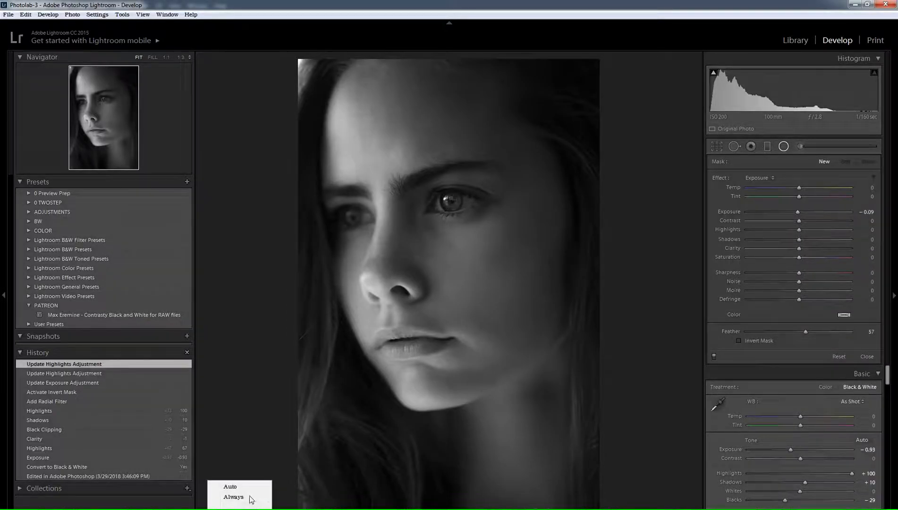
click(233, 498)
click(365, 277)
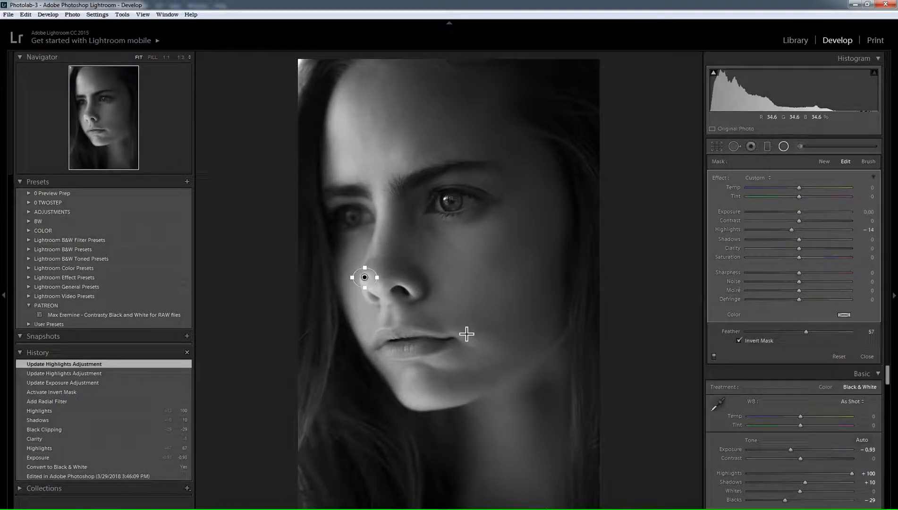
key(Delete)
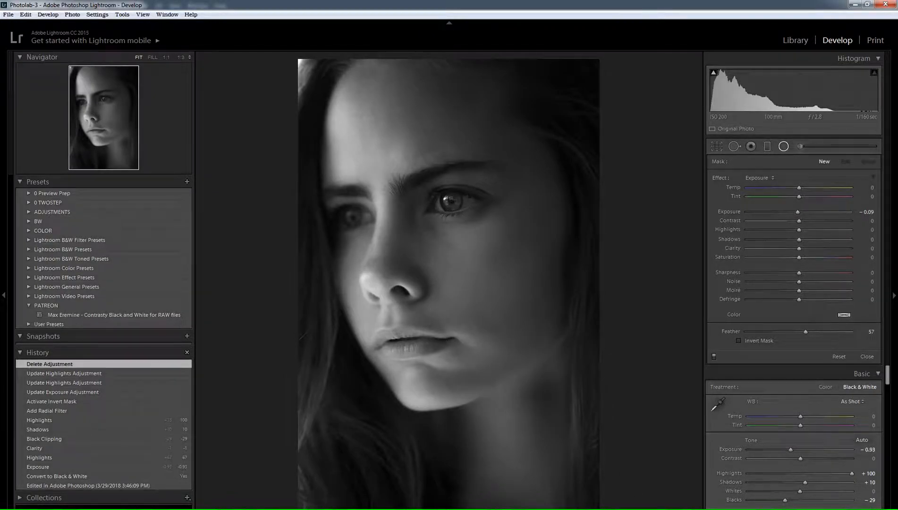
key(shift+m)
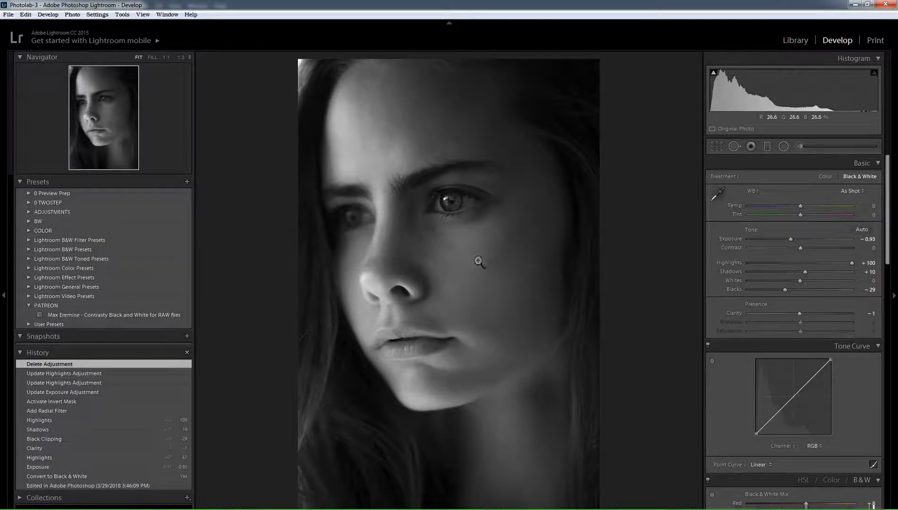
Open the retouched TIFF portrait for editing in Adobe Photoshop CC 2018.
right_click(395, 246)
mouse_move(491, 316)
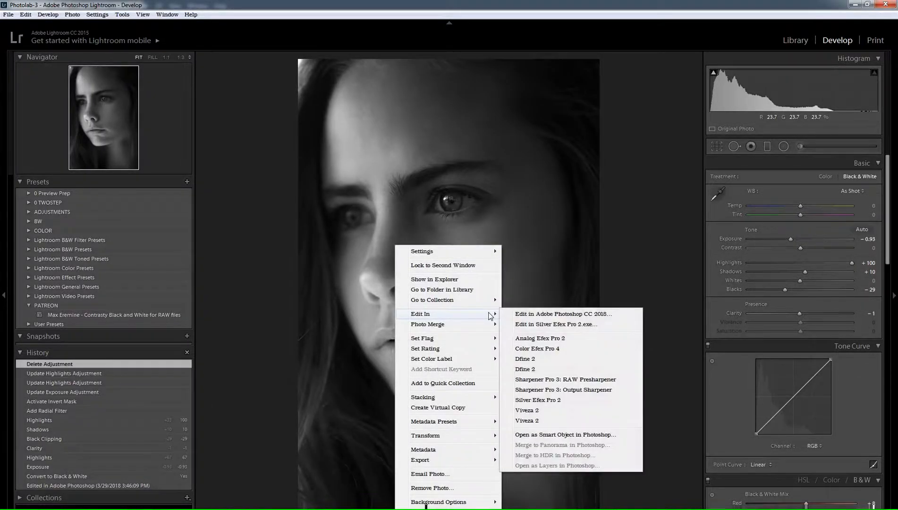
click(558, 314)
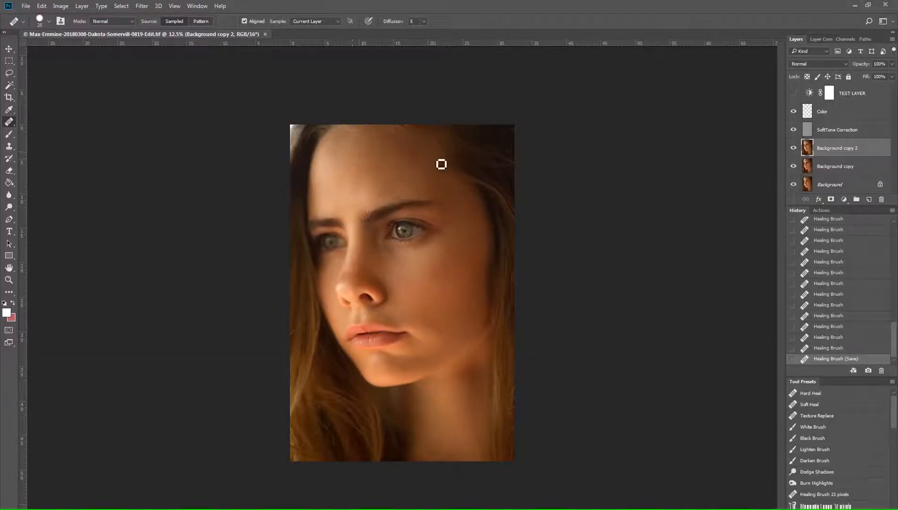
Copy the merged contents of the whole canvas and paste them as a new layer directly above the Color layer.
scroll(441, 164, up, 4)
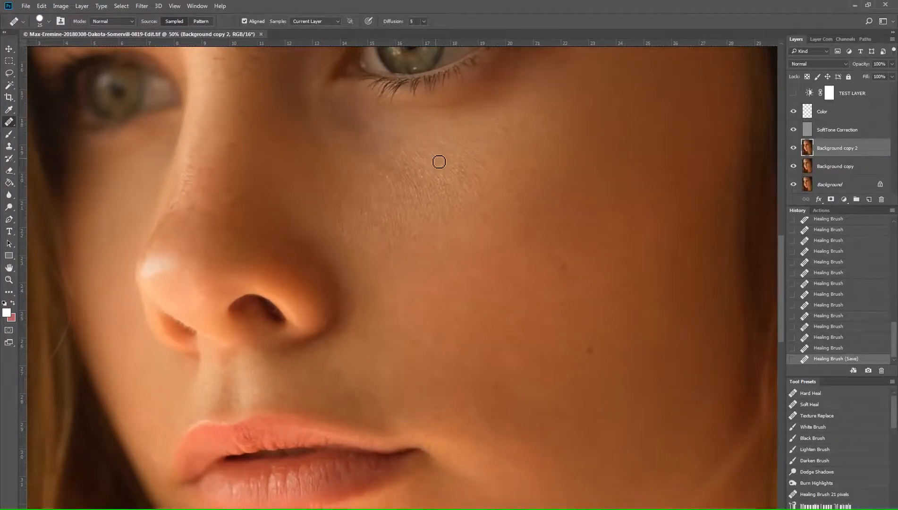
drag(181, 320, 313, 341)
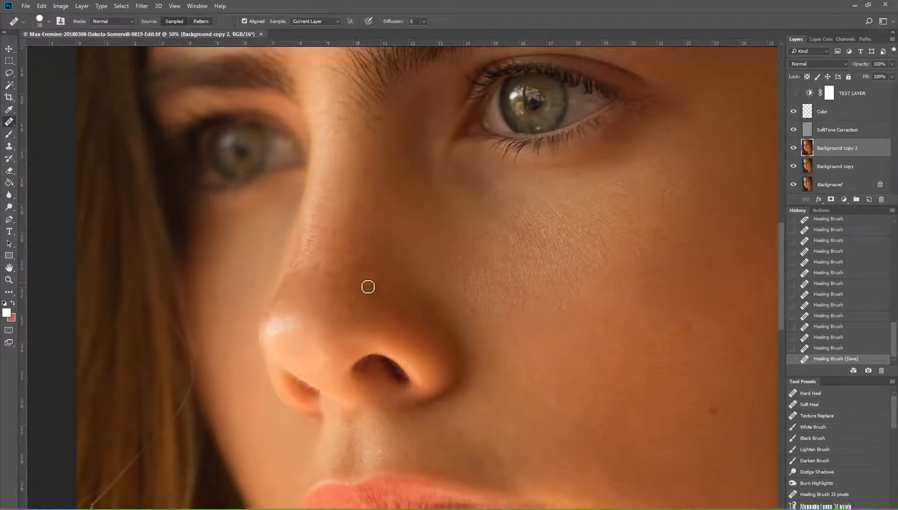
click(841, 113)
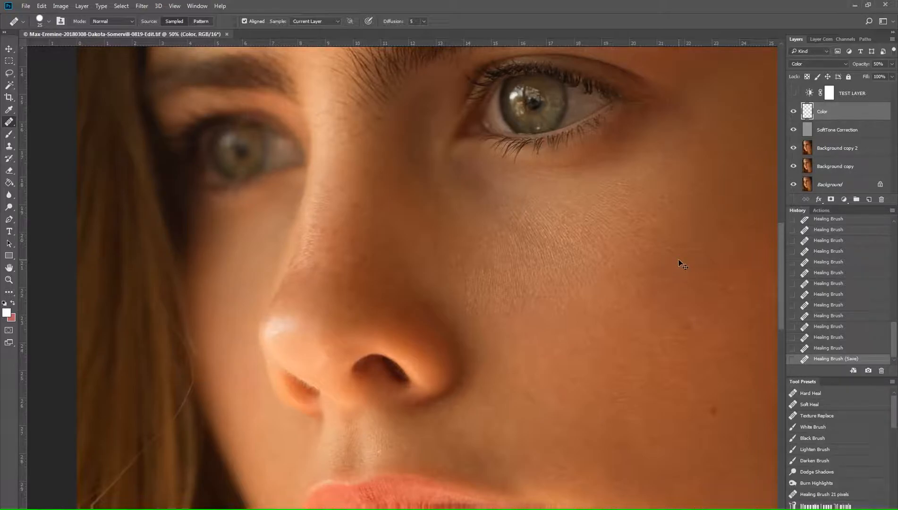
key(ctrl+a)
click(122, 6)
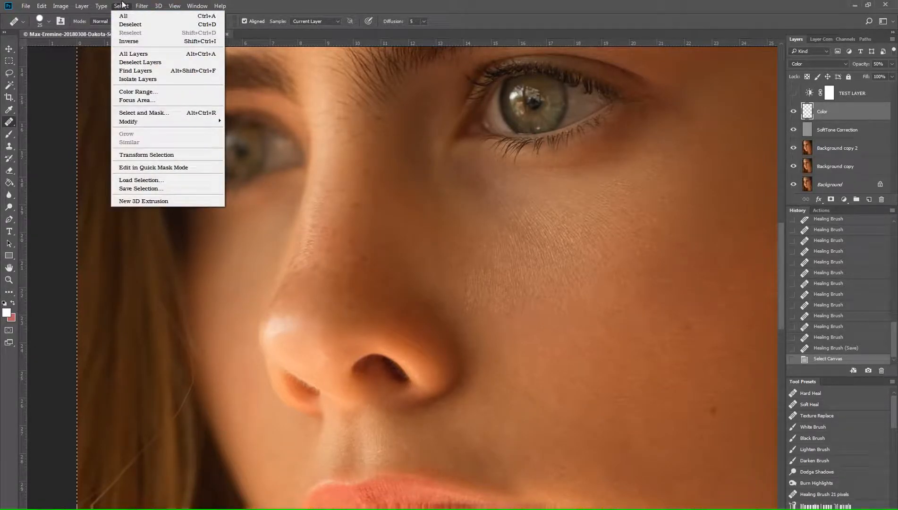
mouse_move(220, 6)
click(273, 2)
click(42, 6)
mouse_move(44, 5)
click(321, 156)
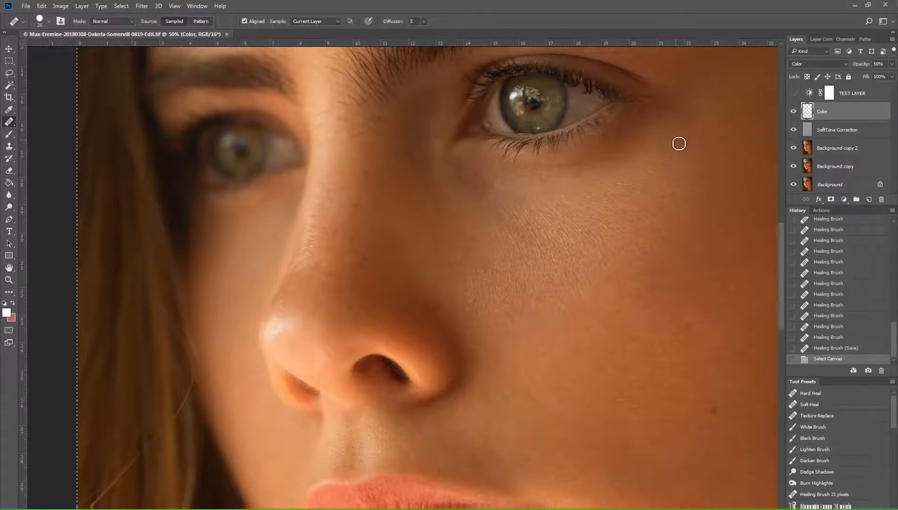
key(ctrl+v)
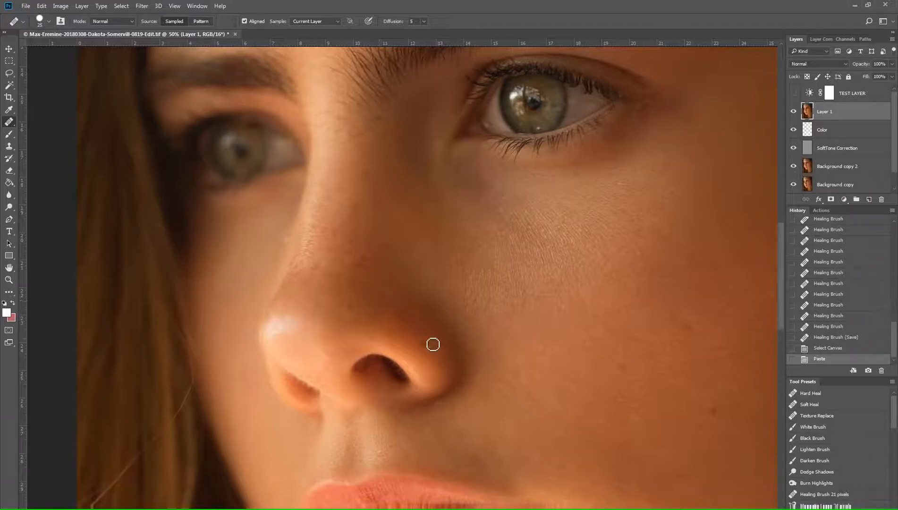
Paint out the bright highlight on the nose tip with the Healing Brush at size 70 on the pasted layer.
click(824, 396)
drag(270, 323, 287, 314)
click(272, 332)
click(277, 318)
click(292, 323)
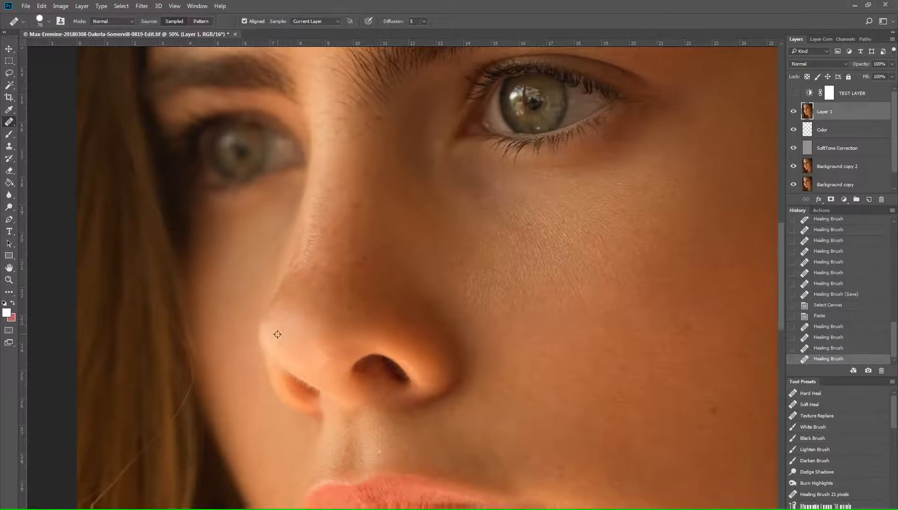
click(270, 333)
click(327, 307)
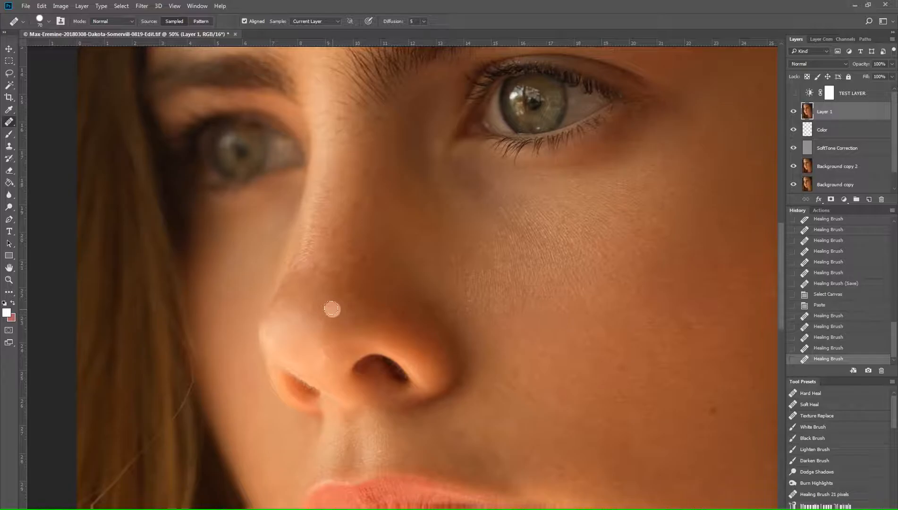
Refine the healed nose tip and its edge with the Healing Brush at size 40, sampling nearby skin.
key(ctrl+plus)
drag(290, 317, 392, 316)
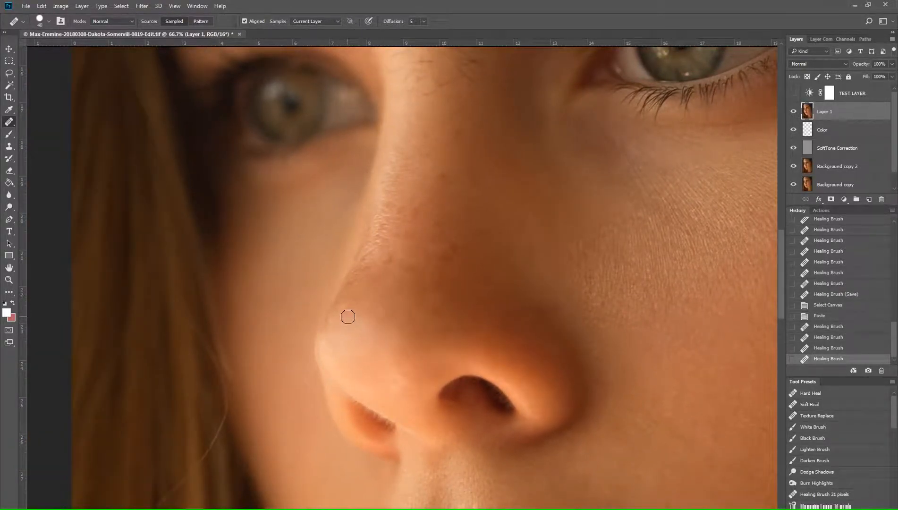
click(325, 339)
click(334, 333)
click(361, 327)
alt+click(366, 297)
drag(343, 309, 352, 319)
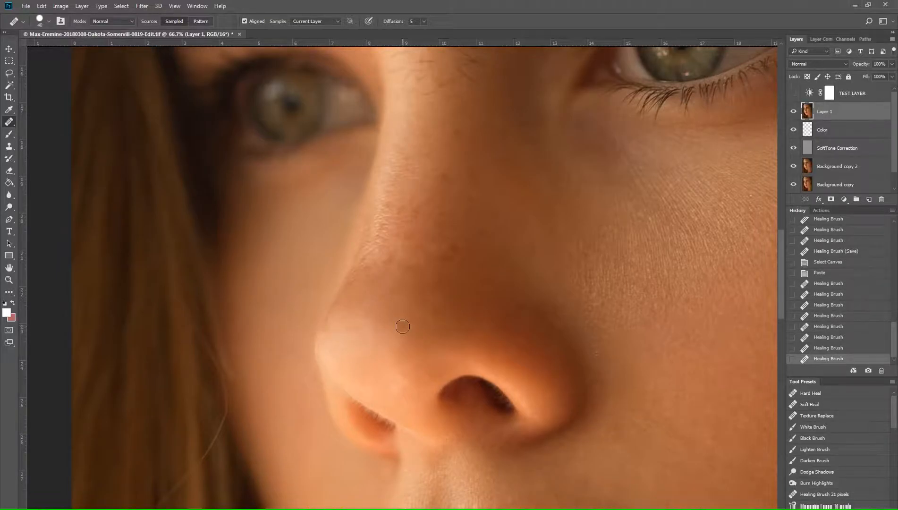
Lower the opacity of the healed layer to 37%.
click(891, 64)
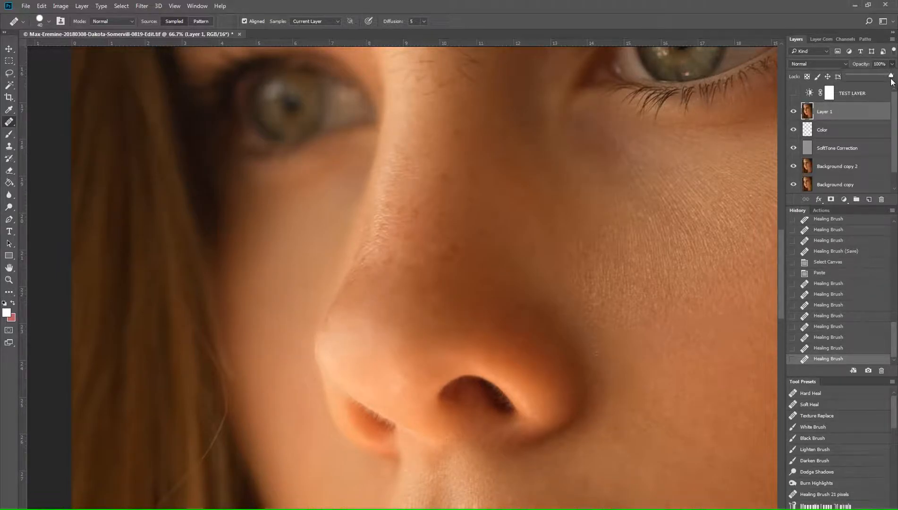
mouse_move(889, 78)
mouse_down()
mouse_move(848, 77)
mouse_move(872, 76)
mouse_up()
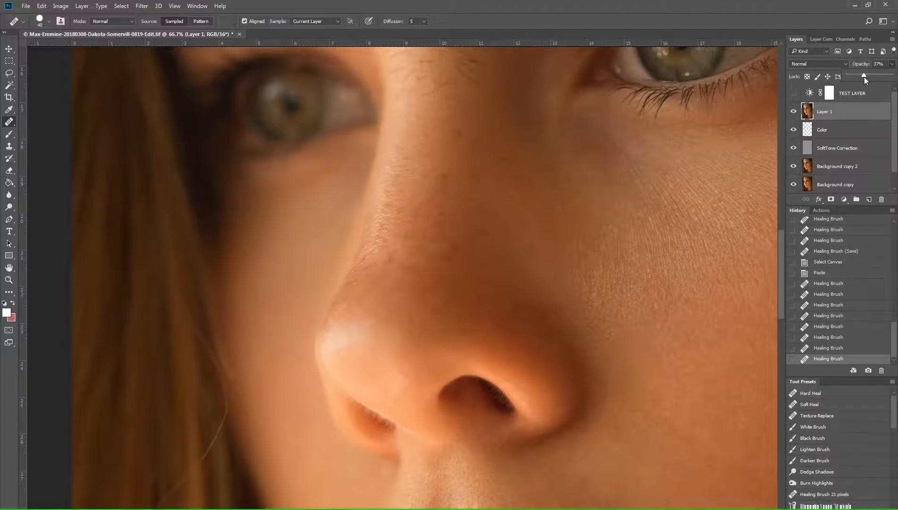
drag(864, 77, 865, 77)
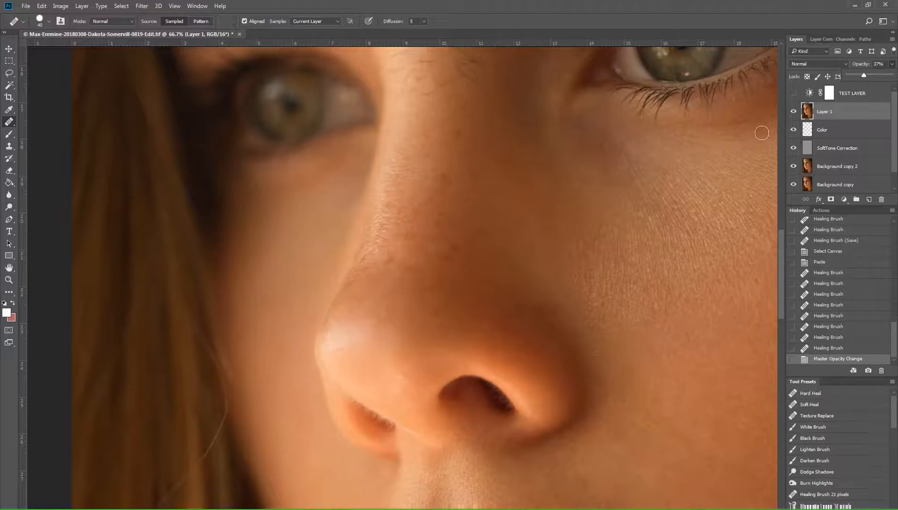
Compare the nose highlight with and without the healed layer, both close up and across the whole portrait.
key(ctrl+minus)
key(ctrl+minus)
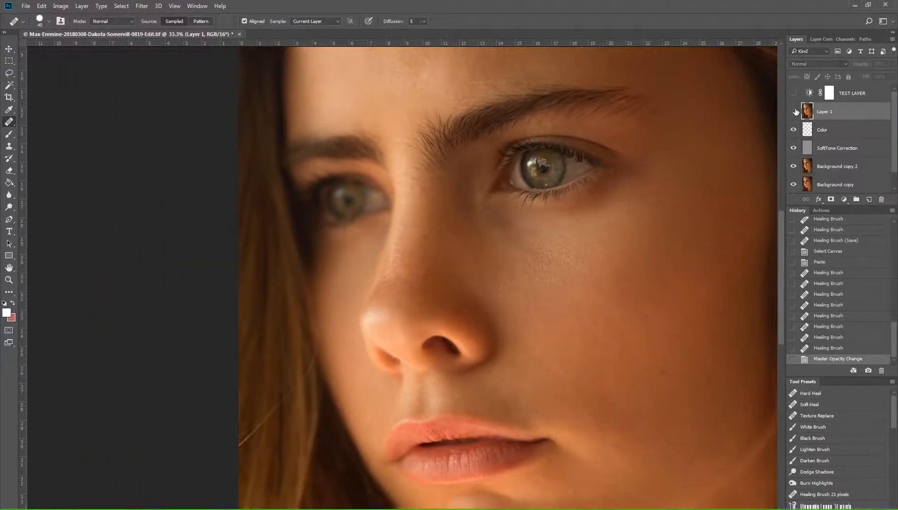
key(ctrl+plus)
key(ctrl+plus)
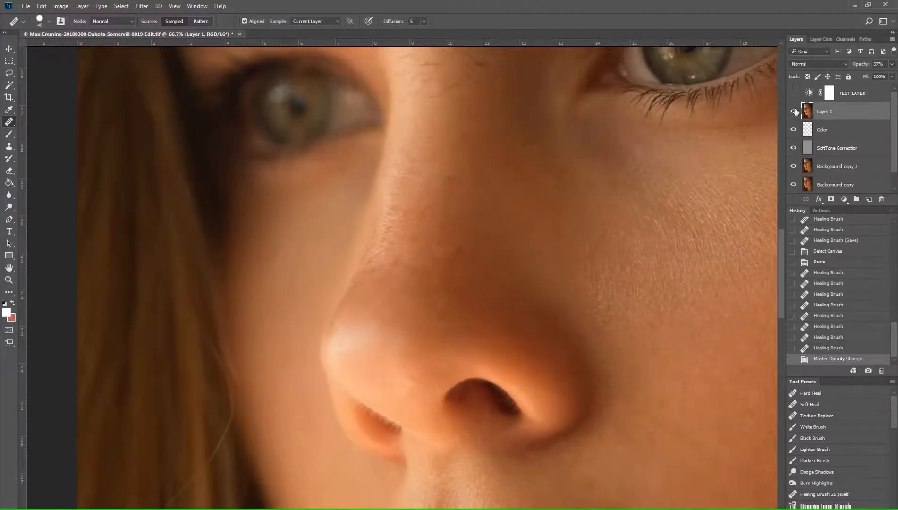
click(795, 111)
click(795, 111)
click(795, 112)
click(795, 111)
key(ctrl+minus)
key(ctrl+minus)
key(ctrl+minus)
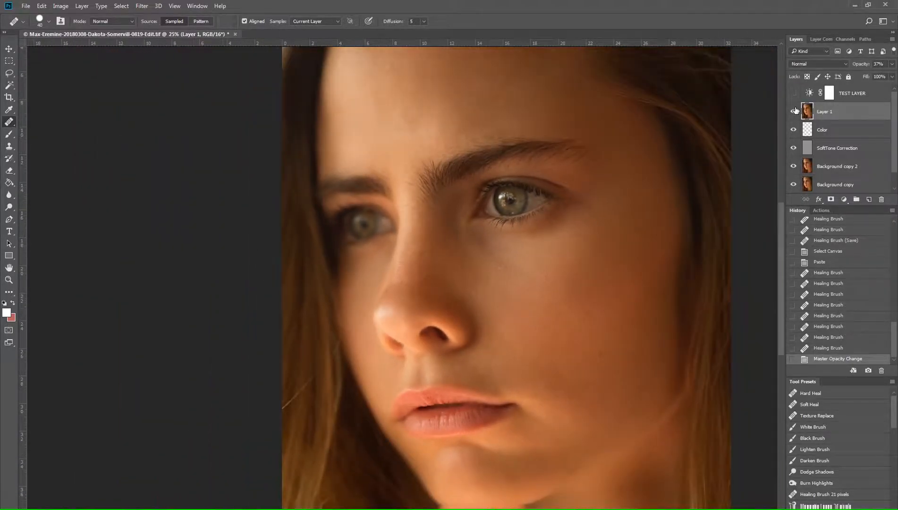
key(ctrl+minus)
click(795, 112)
click(794, 113)
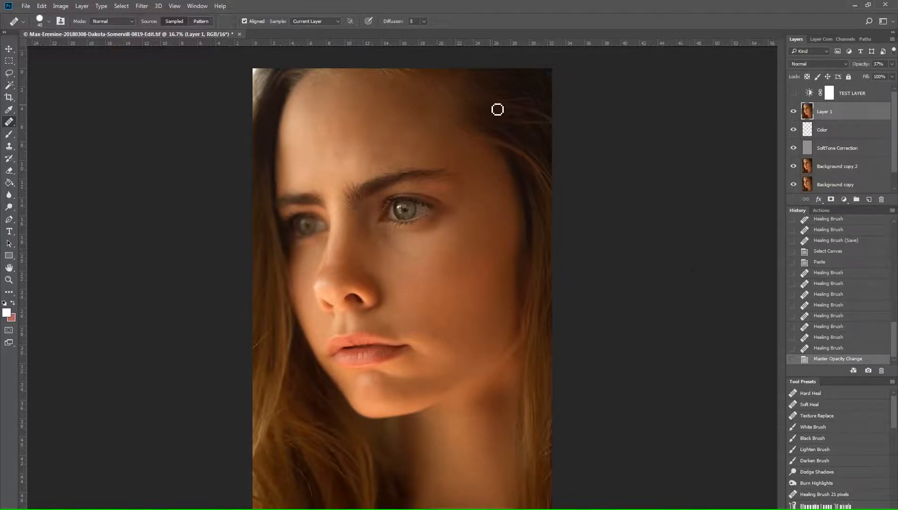
Save the retouched portrait and return to Lightroom, restoring the photo's most recent black-and-white history state.
click(240, 34)
click(405, 207)
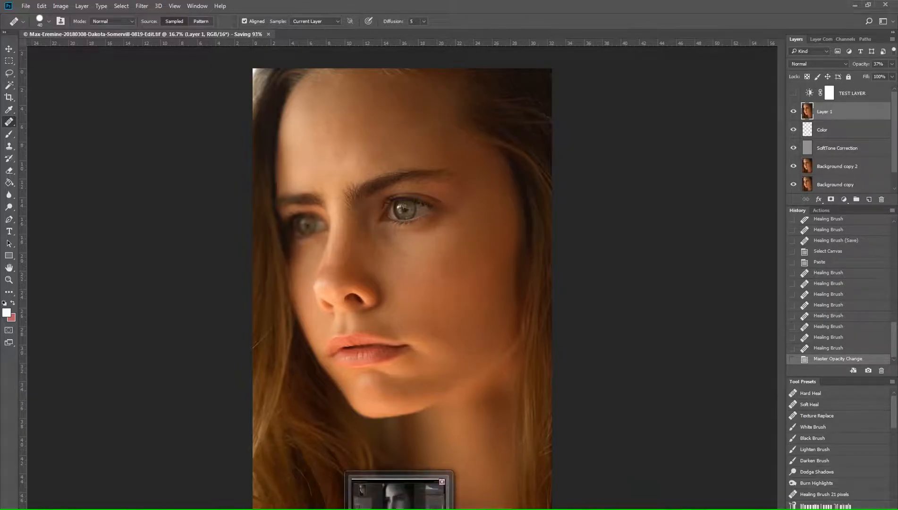
click(401, 492)
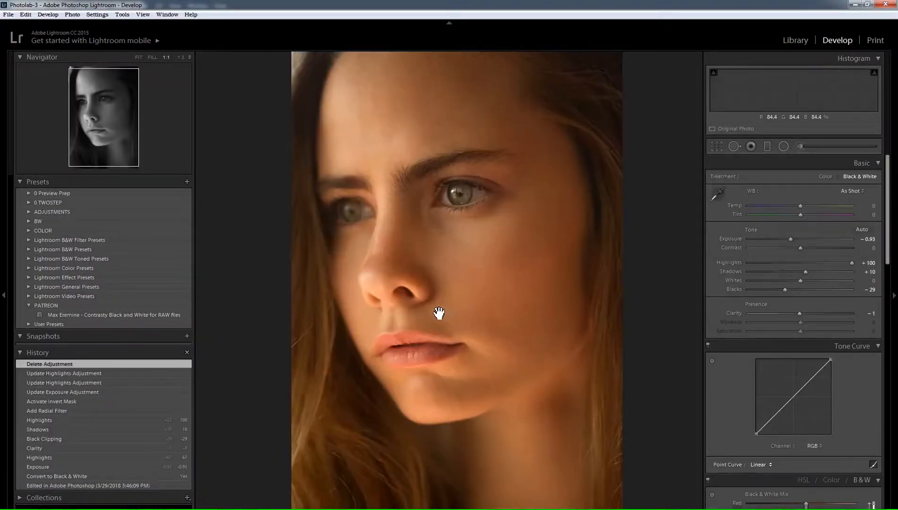
click(371, 281)
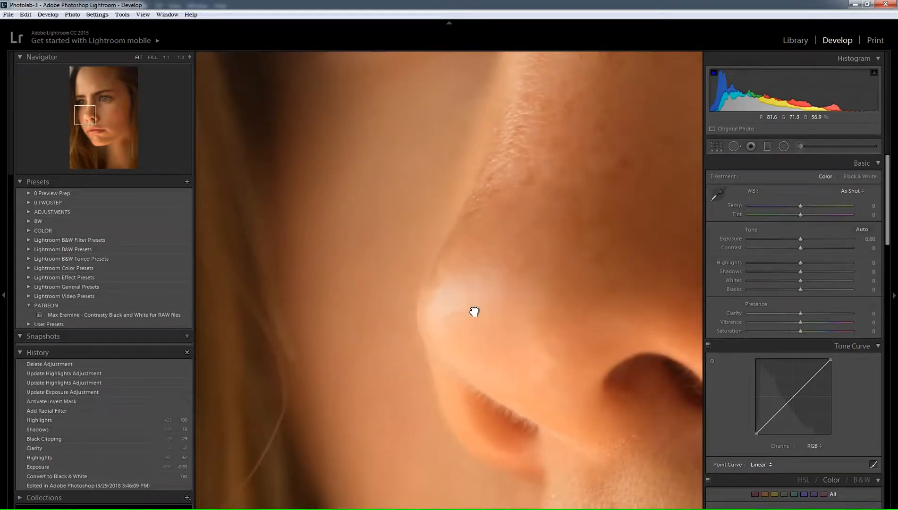
click(473, 311)
click(106, 365)
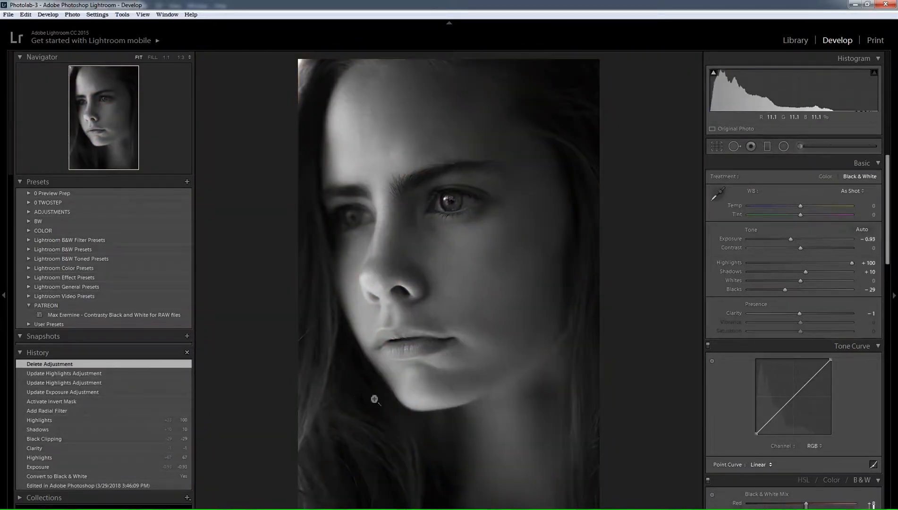
Paint an Adjustment Brush mask with Highlights 17, Auto Mask on and flow 100 over the reflections in the nearer eye's iris.
click(469, 192)
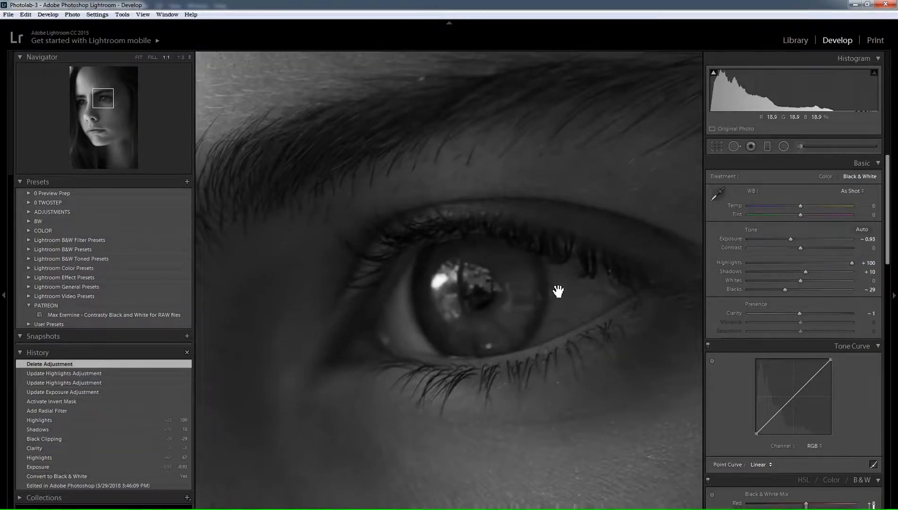
click(487, 289)
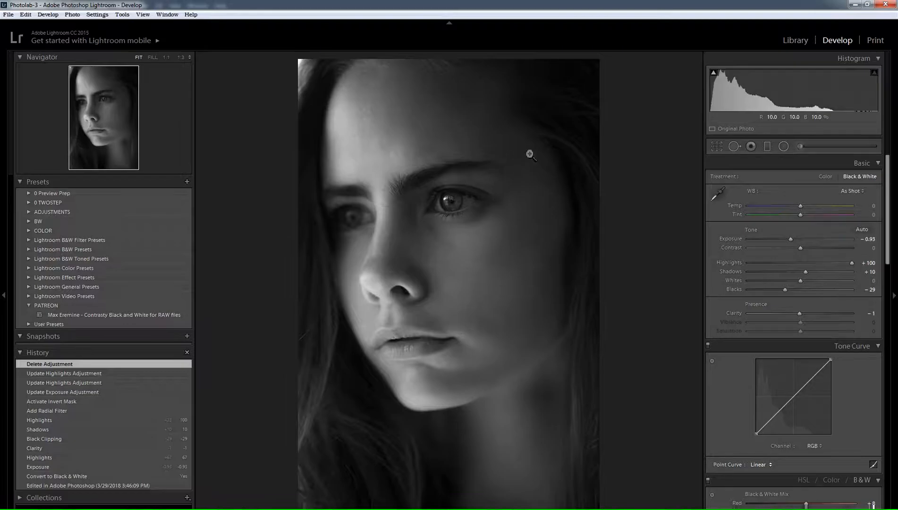
click(453, 200)
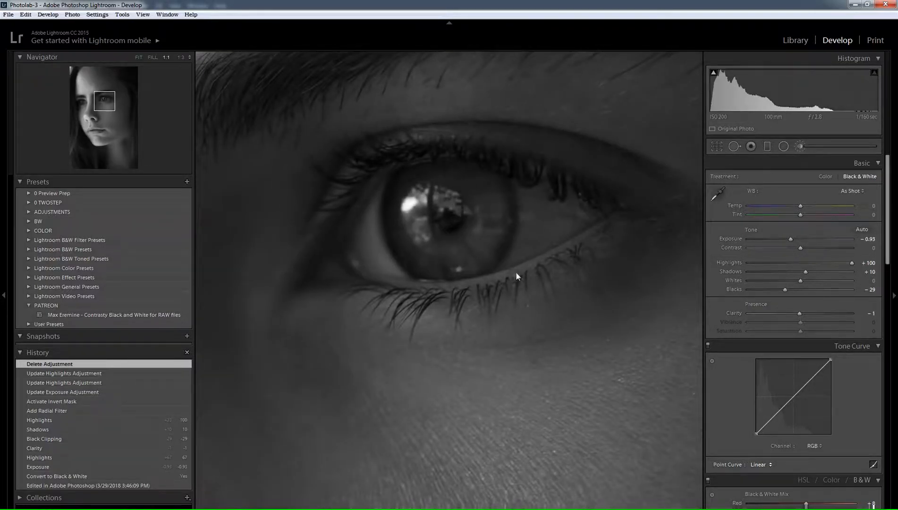
key(k)
click(758, 178)
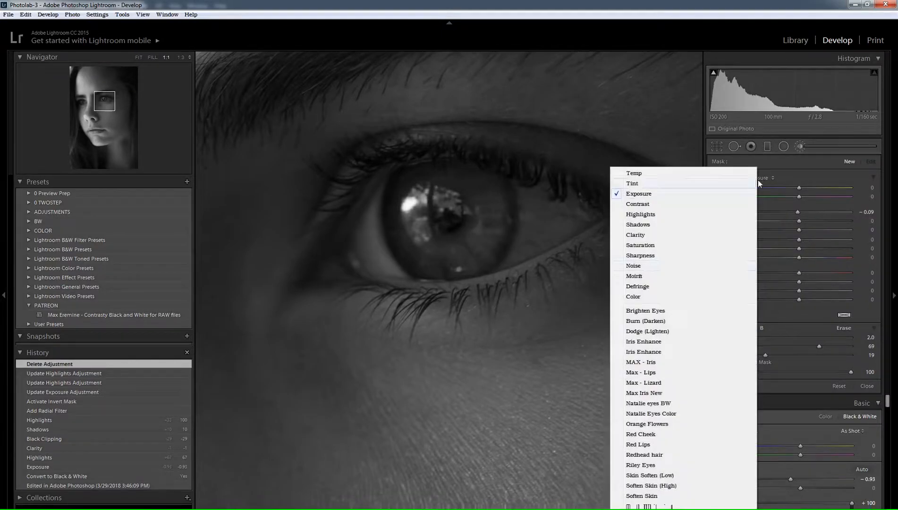
click(663, 215)
scroll(418, 213, up, 2)
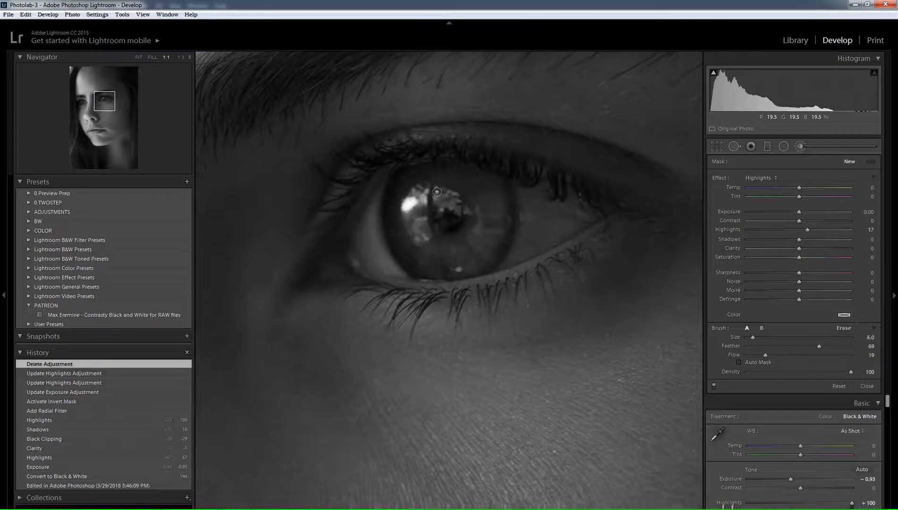
mouse_move(421, 194)
mouse_down()
mouse_move(410, 212)
mouse_move(428, 212)
mouse_move(402, 226)
mouse_move(422, 210)
mouse_move(414, 225)
mouse_move(425, 245)
mouse_move(422, 207)
mouse_up()
click(757, 361)
click(419, 195)
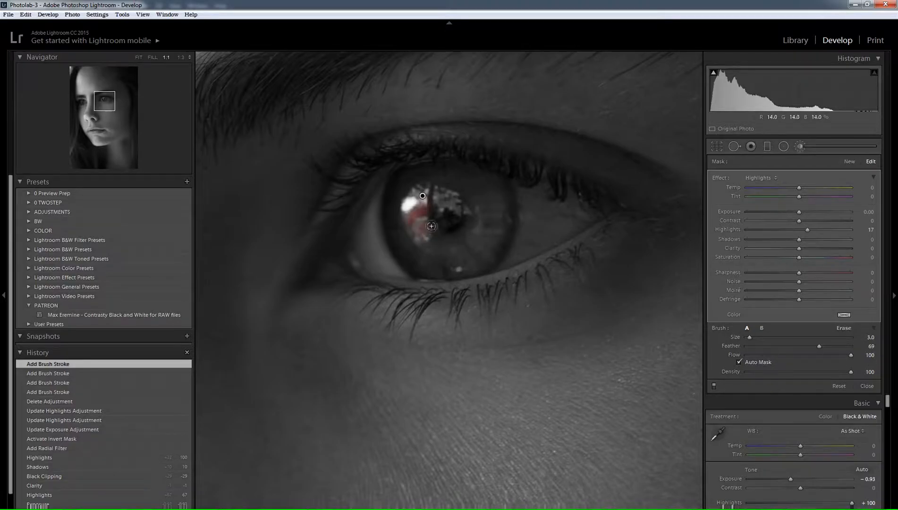
mouse_move(420, 205)
mouse_down()
mouse_move(412, 231)
mouse_move(421, 232)
mouse_move(418, 220)
mouse_move(435, 197)
mouse_move(467, 207)
mouse_up()
mouse_move(432, 183)
mouse_down()
mouse_move(433, 204)
mouse_move(425, 204)
mouse_up()
click(417, 218)
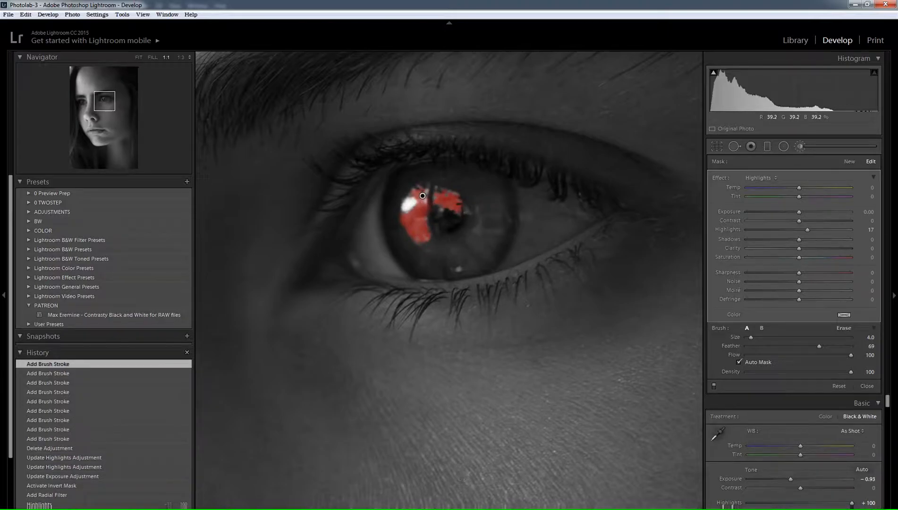
Set the nearer eye's brush adjustment to Highlights 95 and Exposure 0.23 with the mask overlay hidden.
key(o)
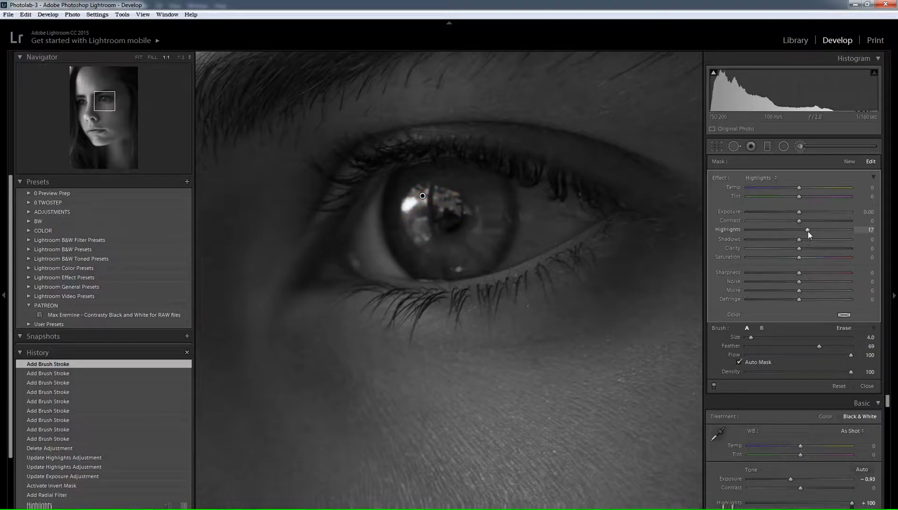
drag(855, 238, 849, 239)
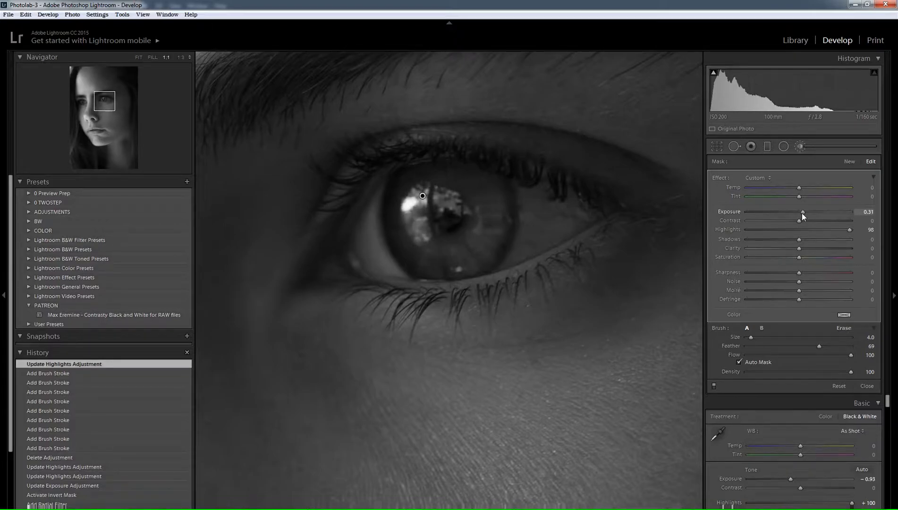
drag(802, 214, 800, 213)
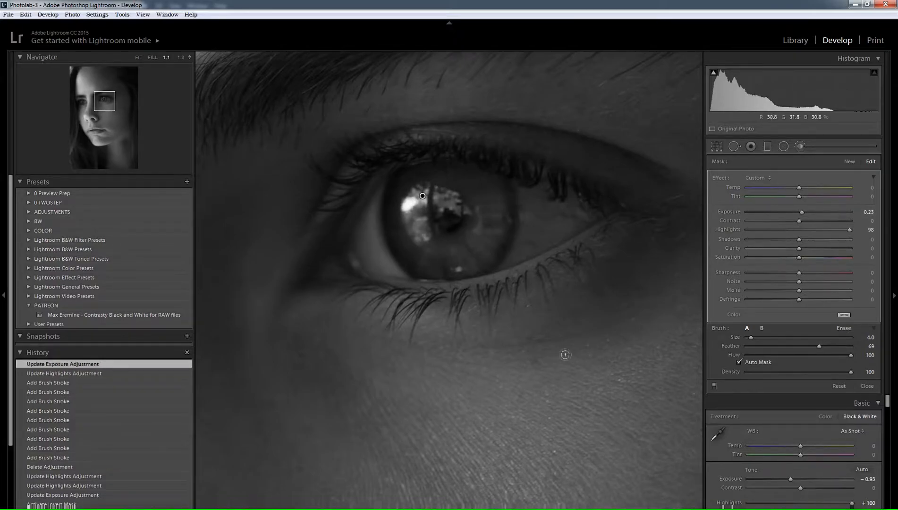
key(k)
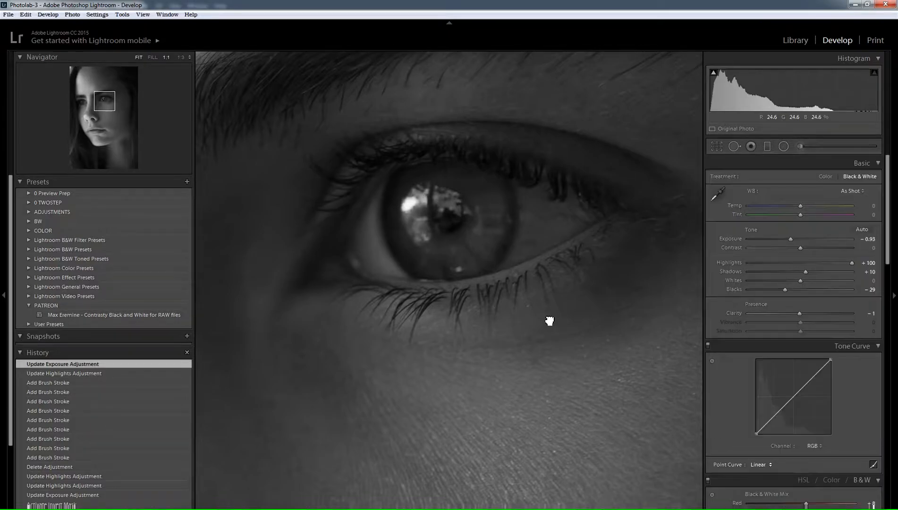
click(553, 321)
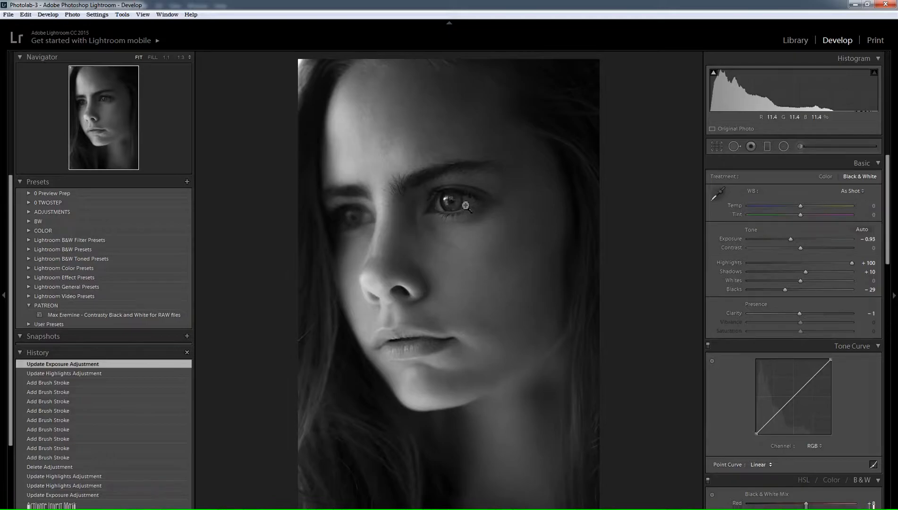
Brush a Highlights 17 adjustment at size 8 over the farther eye's iris and fine-tune its exposure.
drag(395, 241, 473, 281)
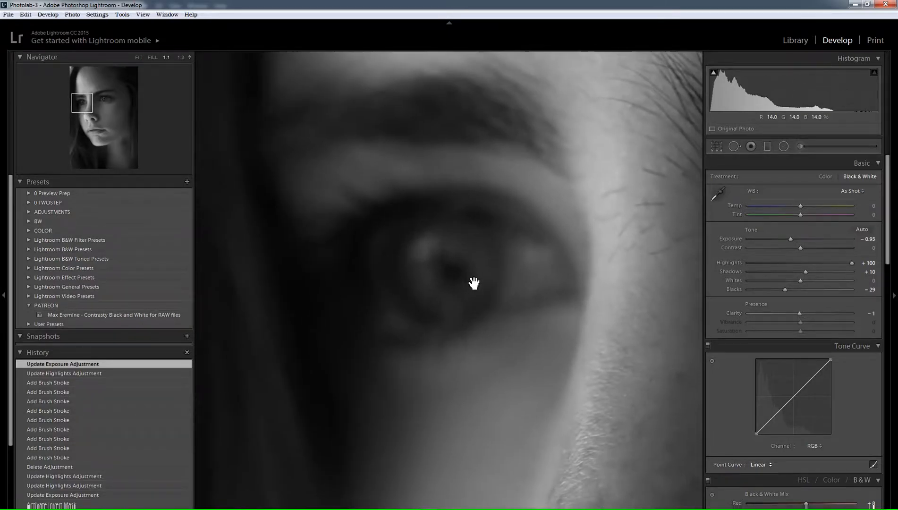
click(800, 146)
scroll(422, 239, up, 3)
drag(433, 243, 462, 251)
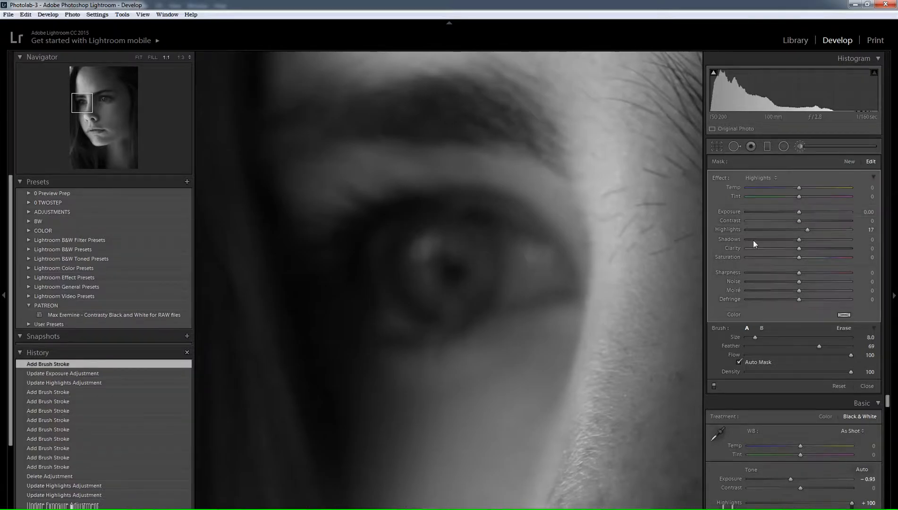
drag(799, 212, 799, 212)
Create a virtual copy of the edited portrait and reset it to a plain black-and-white conversion.
click(795, 41)
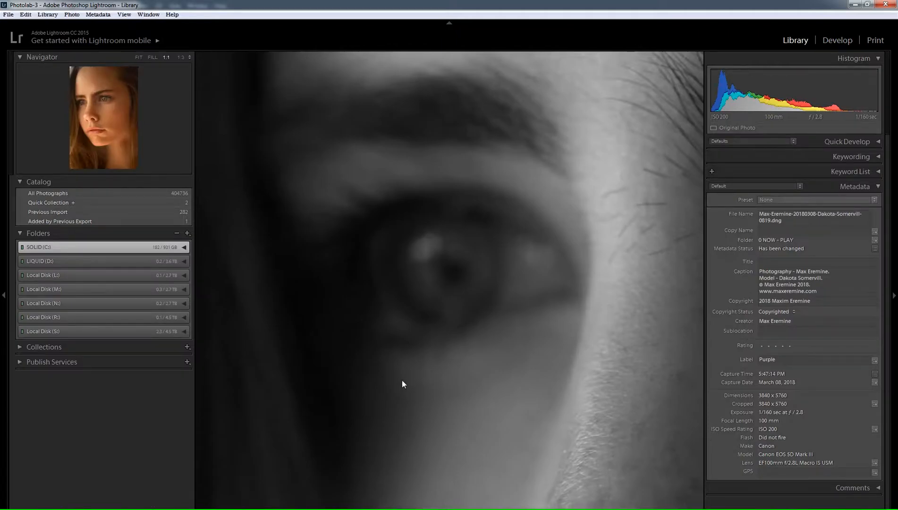
key(Left)
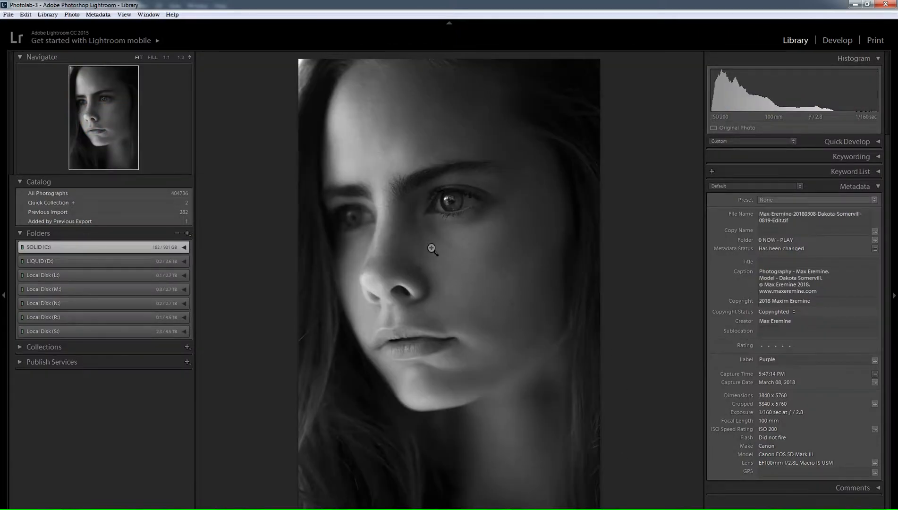
right_click(400, 246)
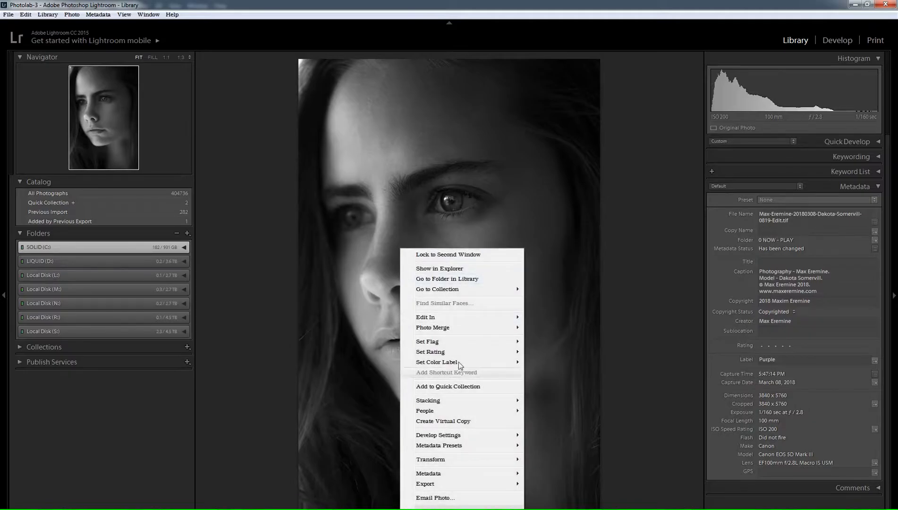
click(470, 424)
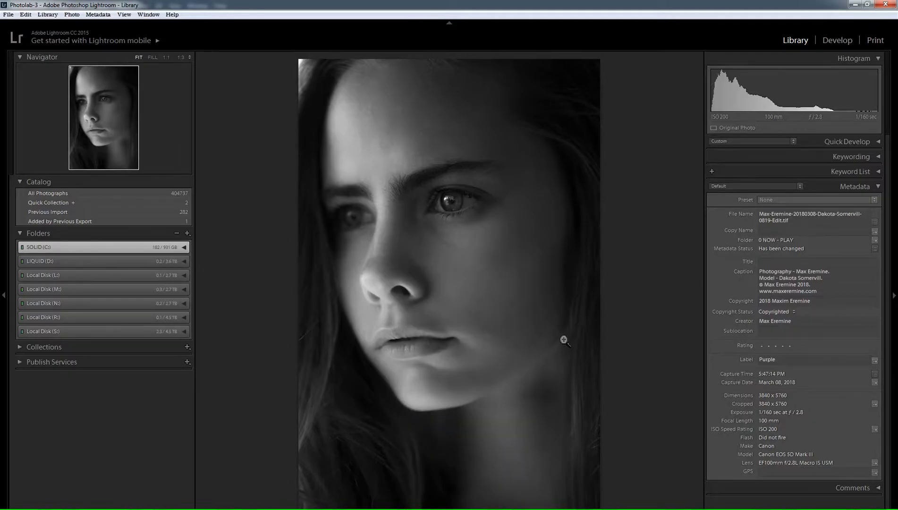
click(838, 40)
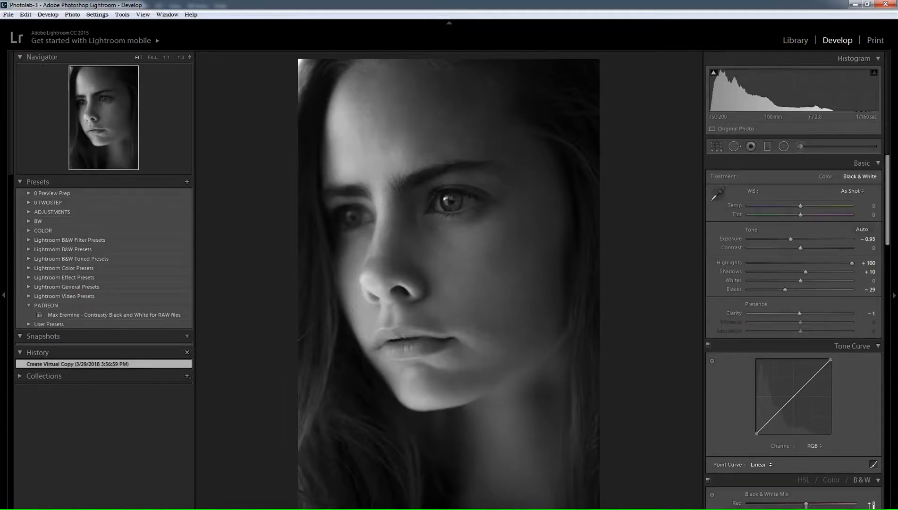
key(ctrl+shift+r)
click(860, 176)
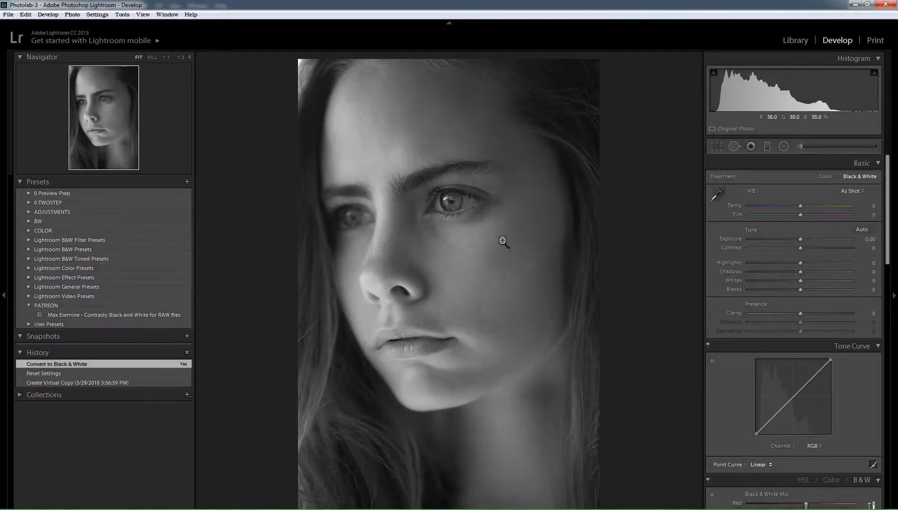
Compare the edited portrait with the plain black-and-white copy and check its composition with the crop overlay.
key(Left)
key(Right)
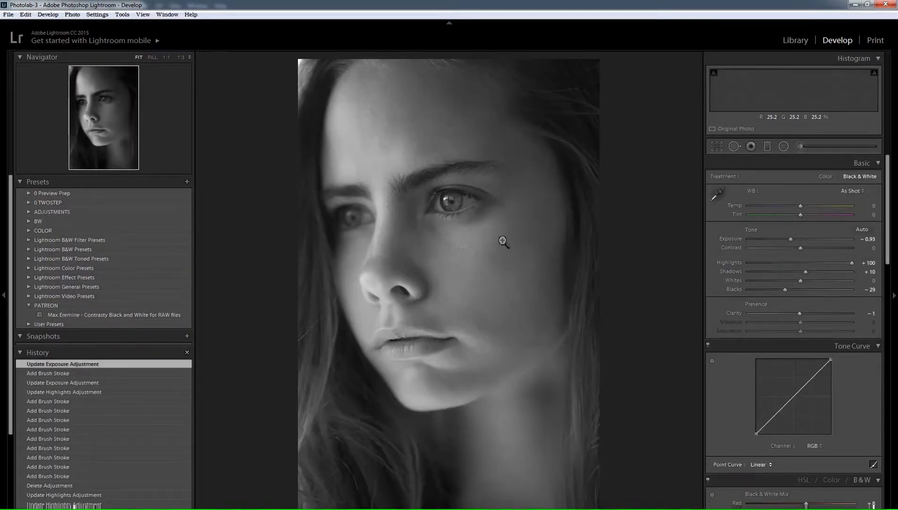
key(Left)
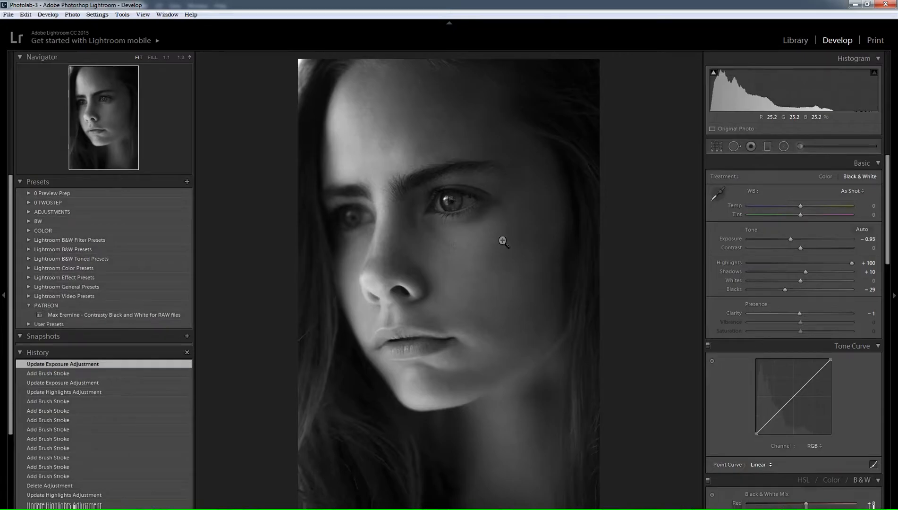
key(Right)
key(Left)
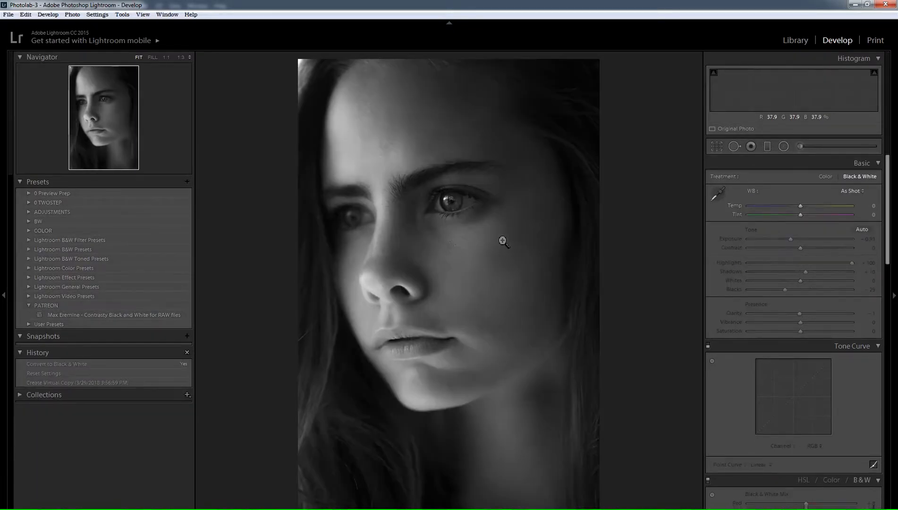
key(Right)
key(Left)
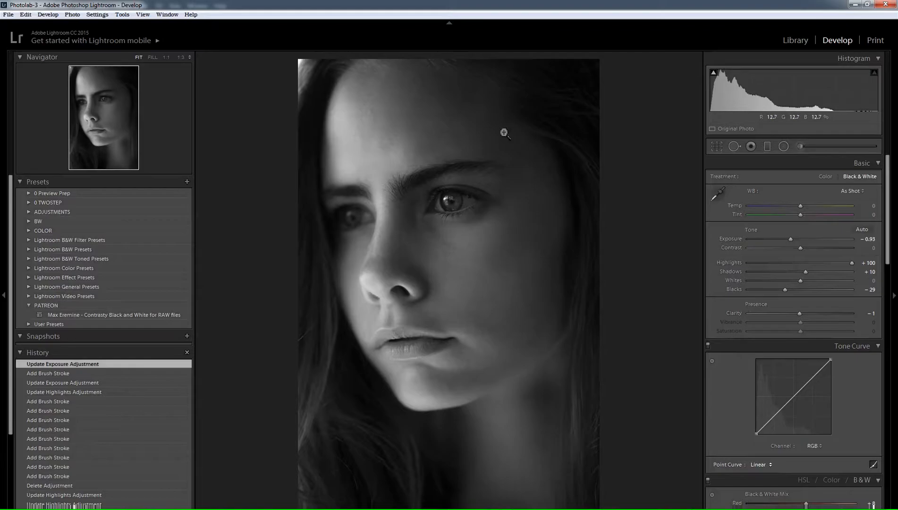
click(716, 146)
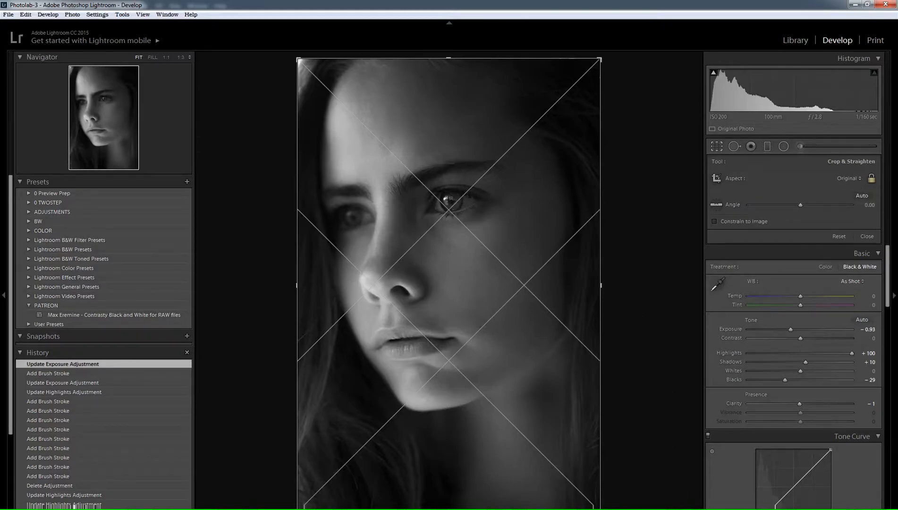
key(Return)
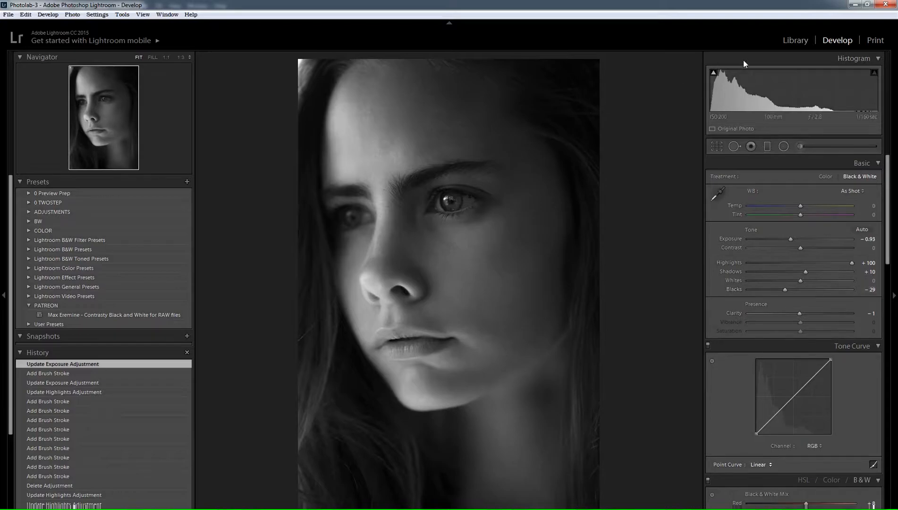
Remove the plain black-and-white virtual copy and reopen the edited black-and-white portrait for developing.
click(791, 41)
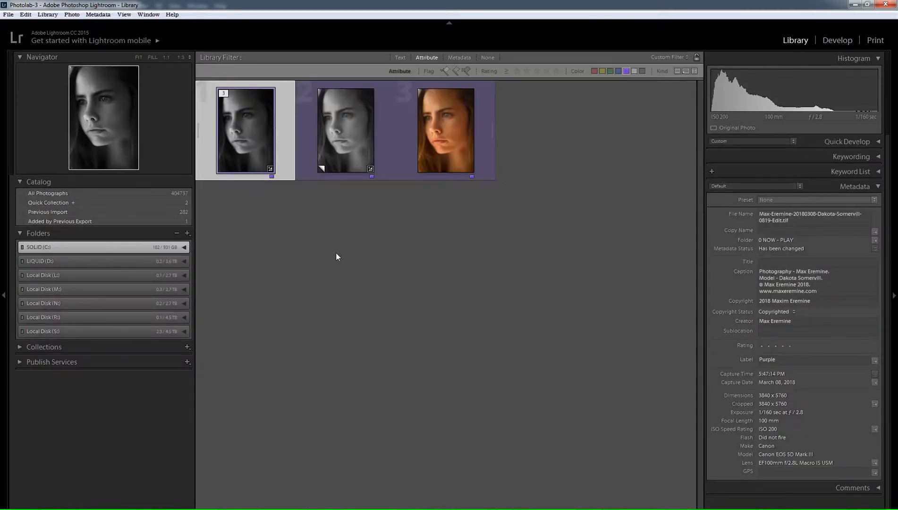
key(Right)
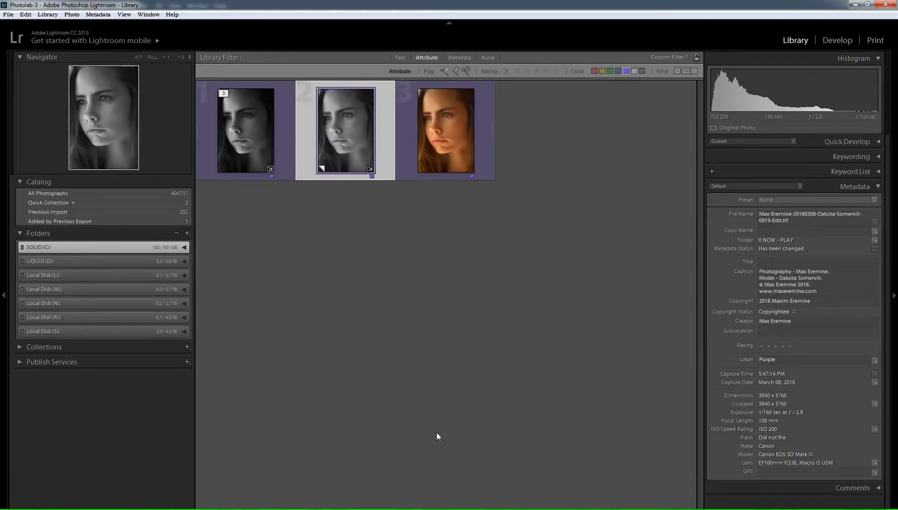
key(Delete)
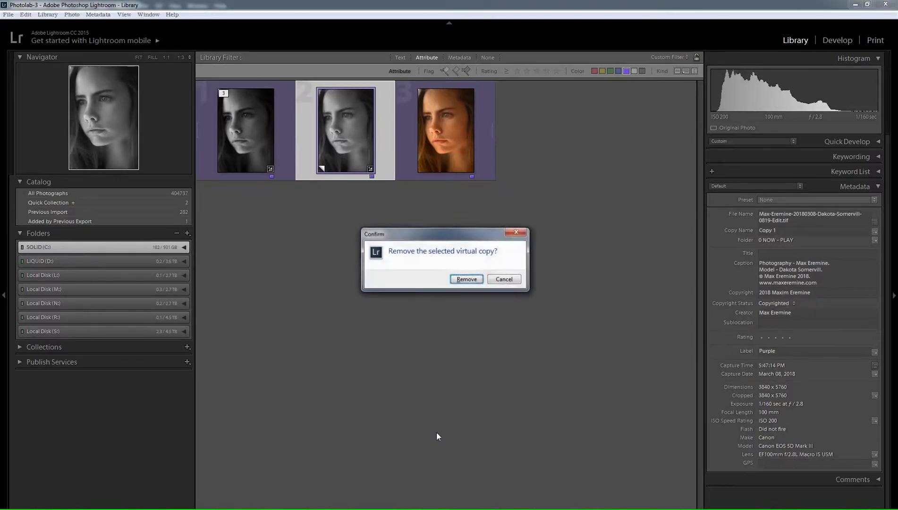
click(475, 281)
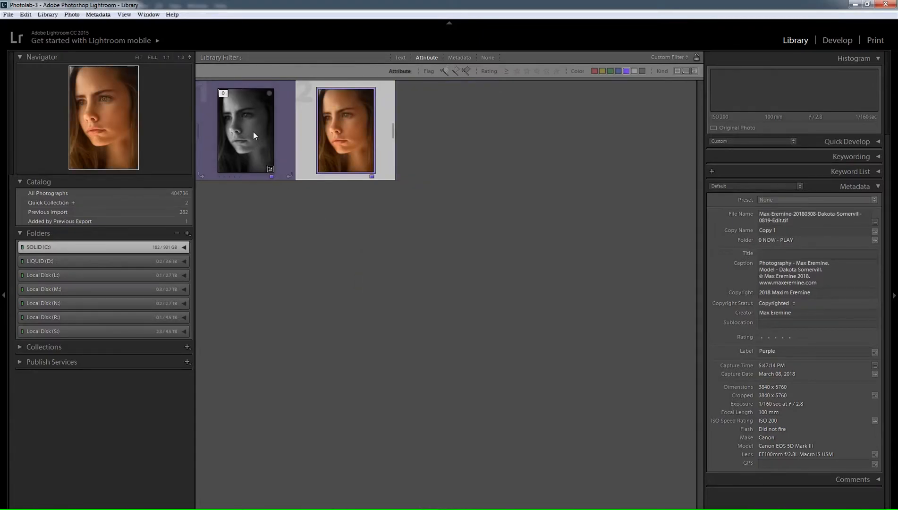
double_click(253, 132)
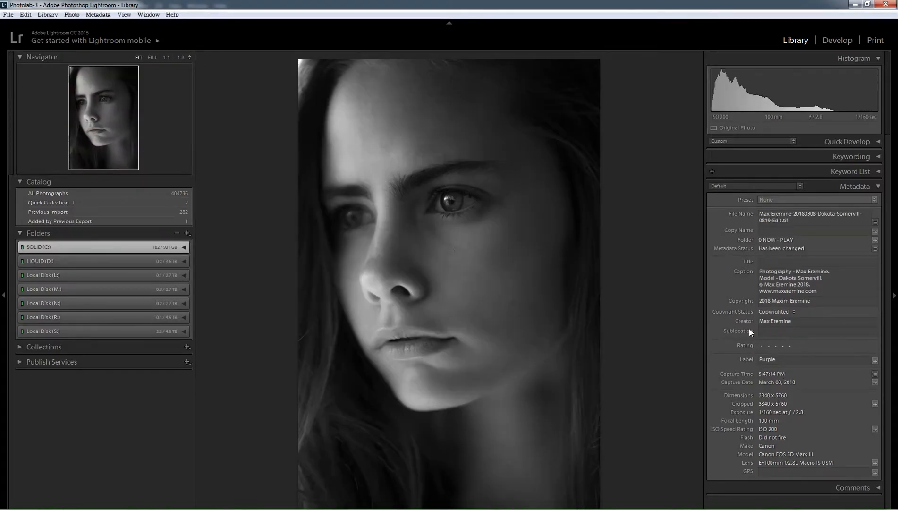
click(837, 40)
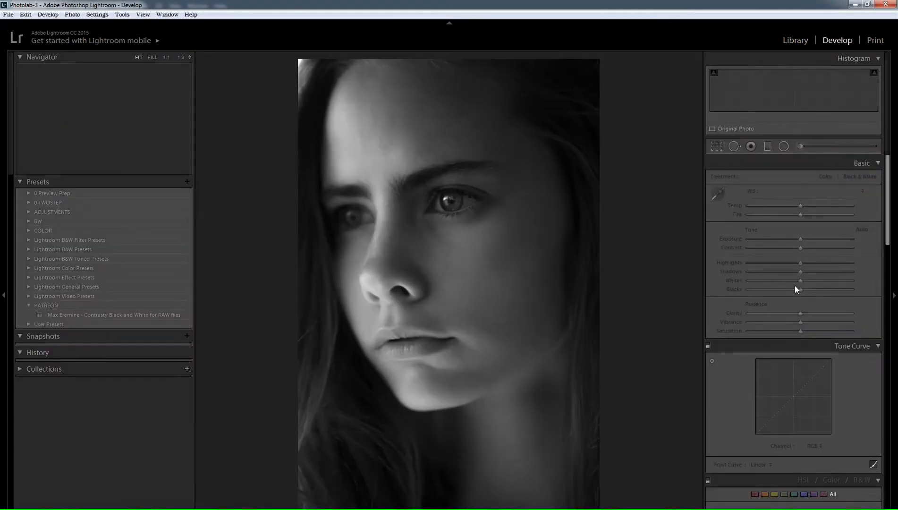
scroll(806, 306, up, 10)
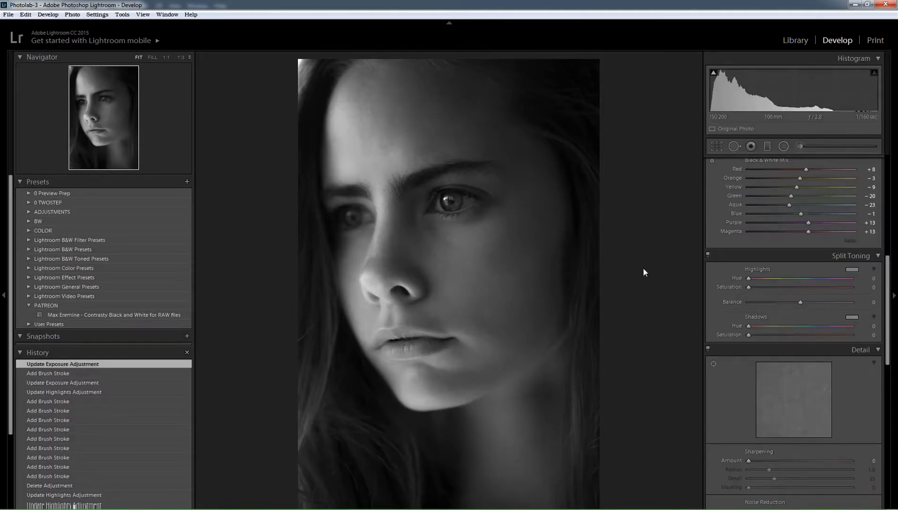
right_click(452, 226)
mouse_move(502, 283)
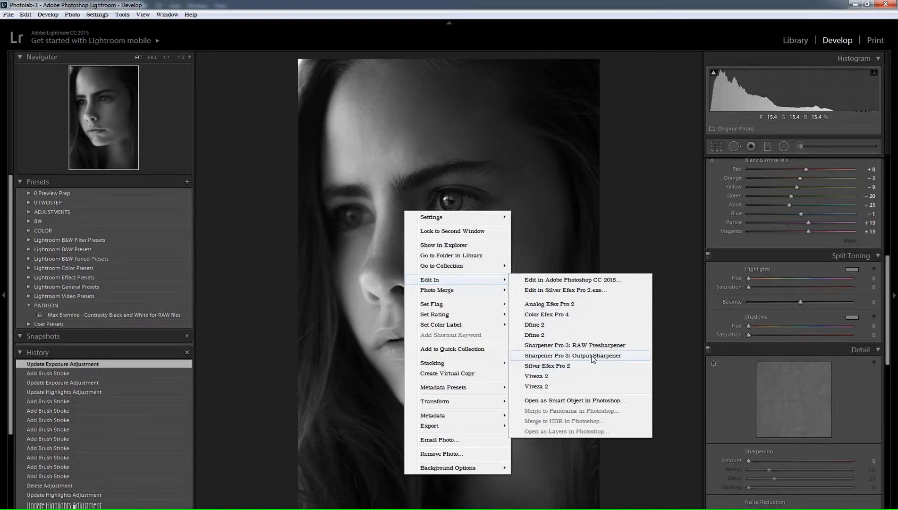
click(486, 27)
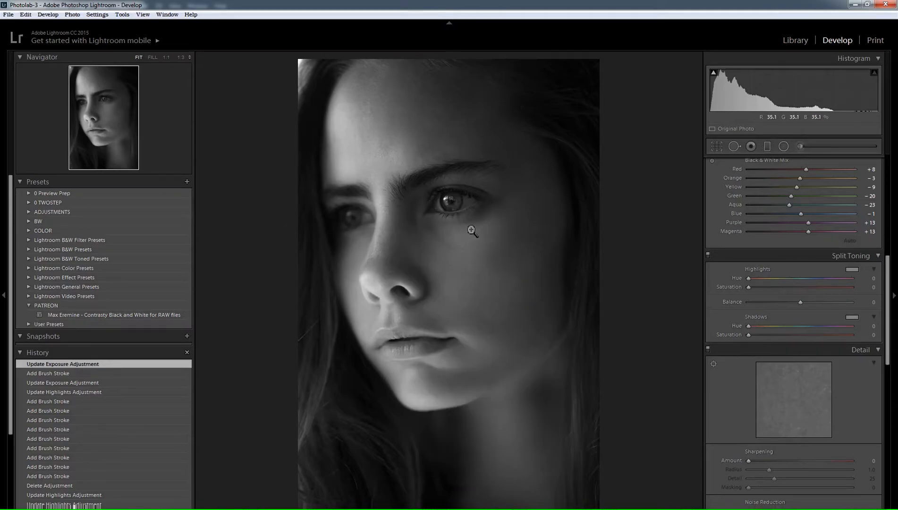